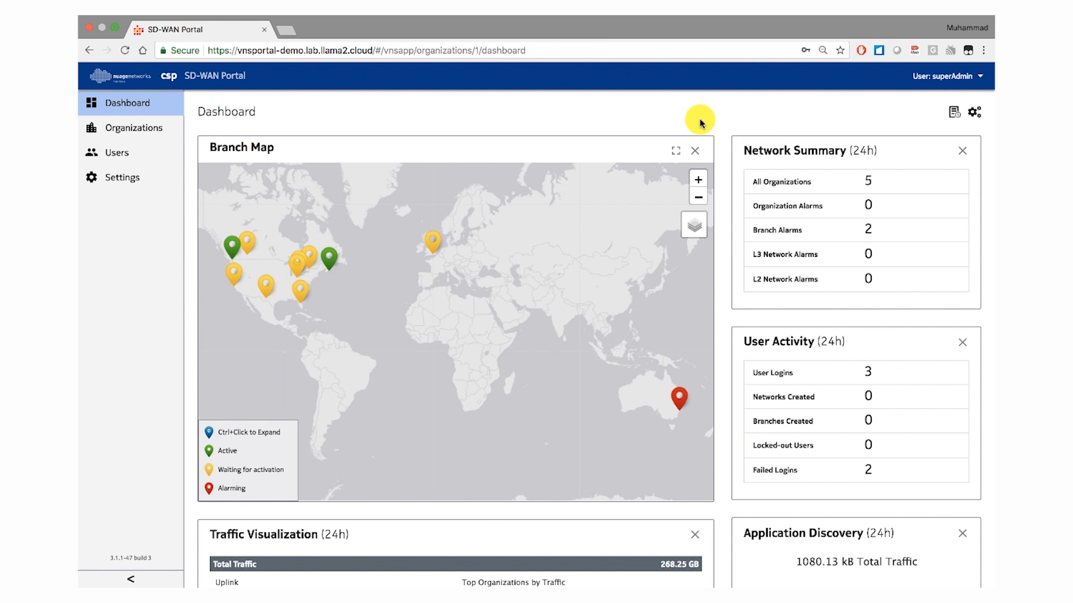
- Review the dashboard's branch map, network summary, user activity, traffic visualization and application discovery widgets
{"action": "scroll", "coordinate": [699, 120], "scroll_direction": "down", "scroll_amount": 1}
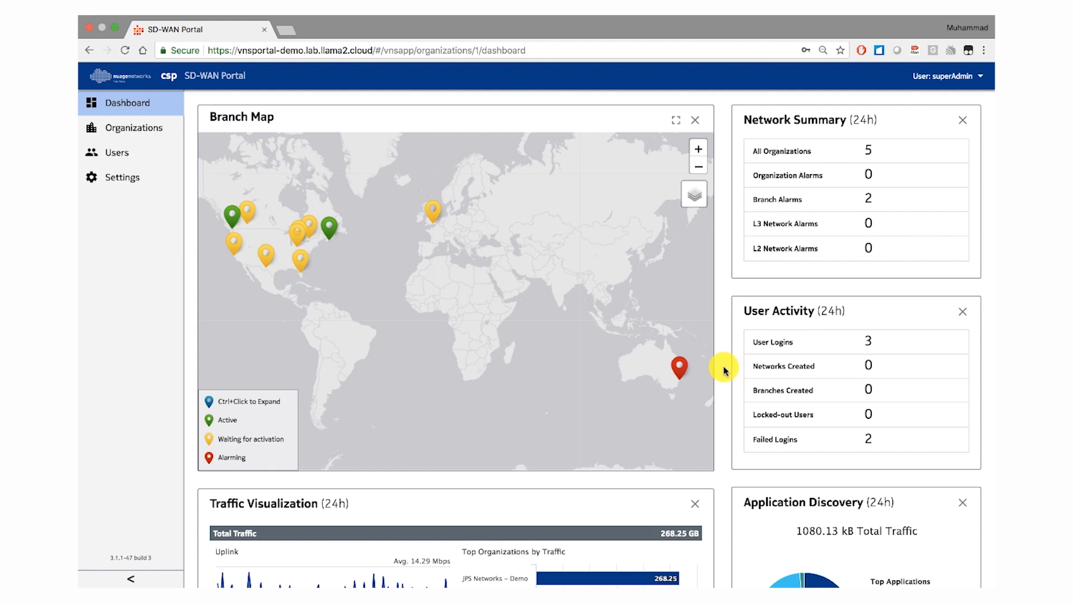
{"action": "scroll", "coordinate": [721, 366], "scroll_direction": "down", "scroll_amount": 4}
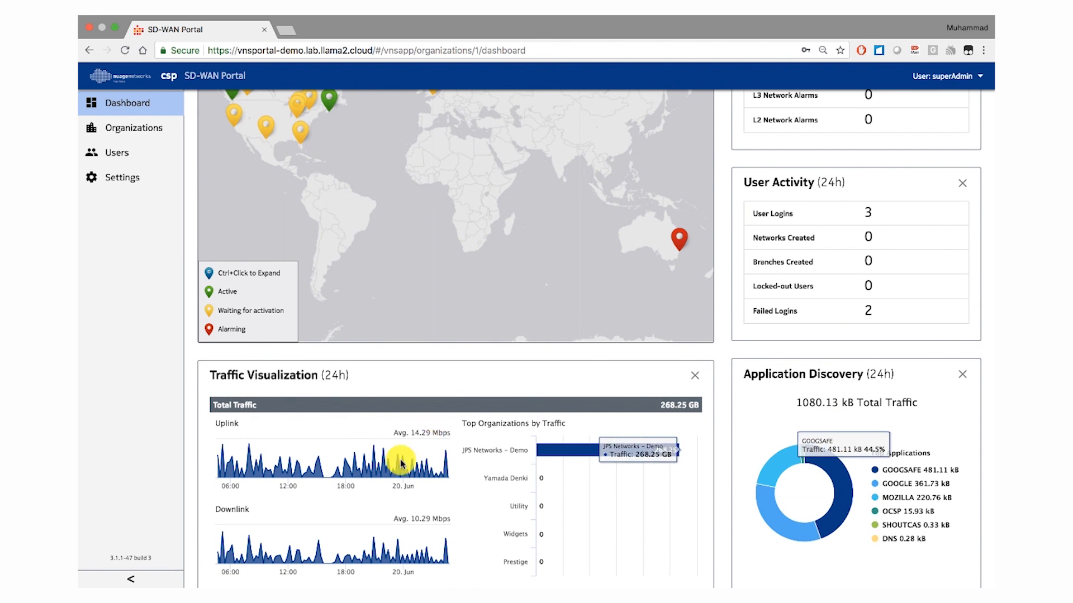
{"action": "scroll", "coordinate": [722, 357], "scroll_direction": "up", "scroll_amount": 5}
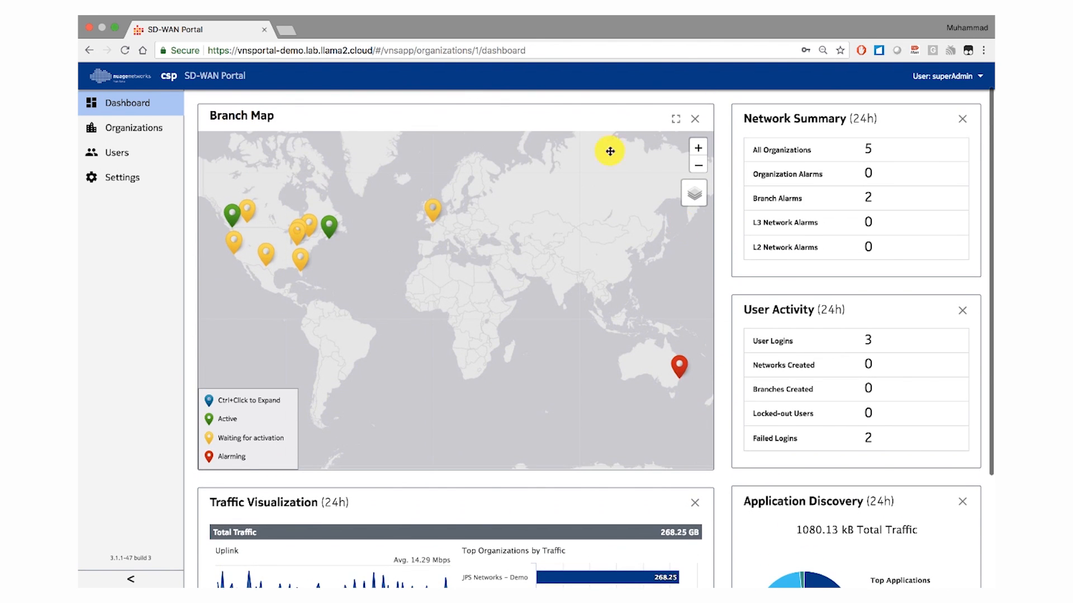
- Open the Customer Profile Manager for organizations and expand the Base Package profile to view its capabilities
{"action": "left_click", "coordinate": [139, 132]}
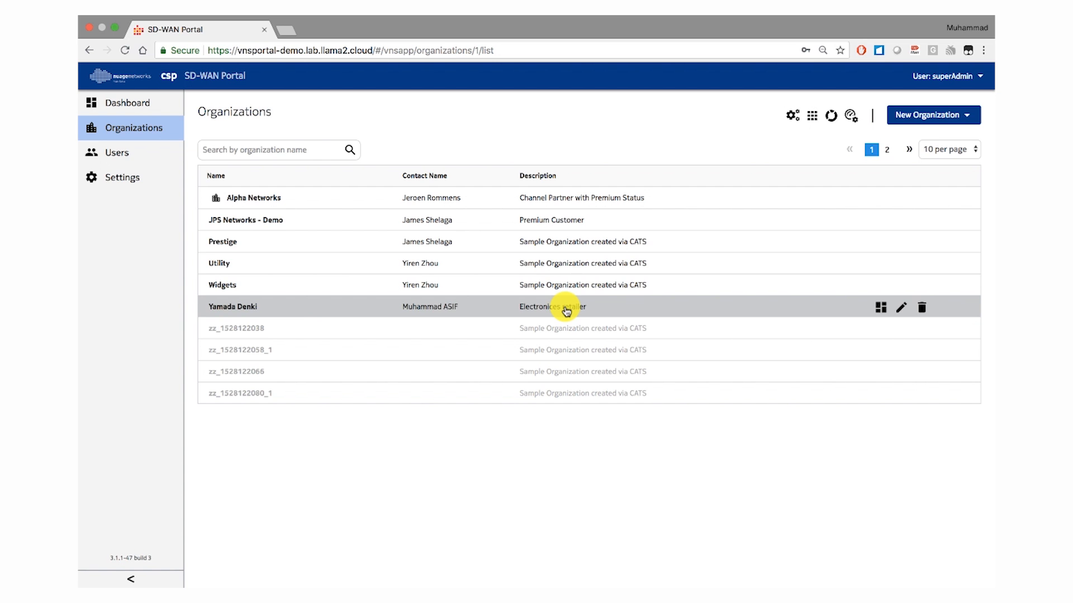
{"action": "left_click", "coordinate": [813, 118]}
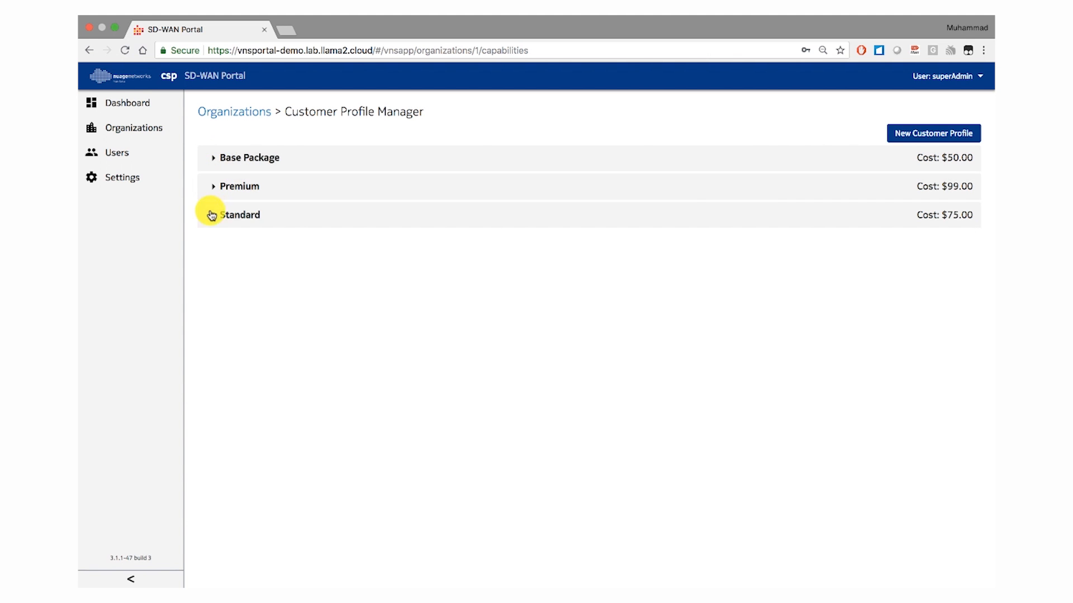
{"action": "left_click", "coordinate": [214, 163]}
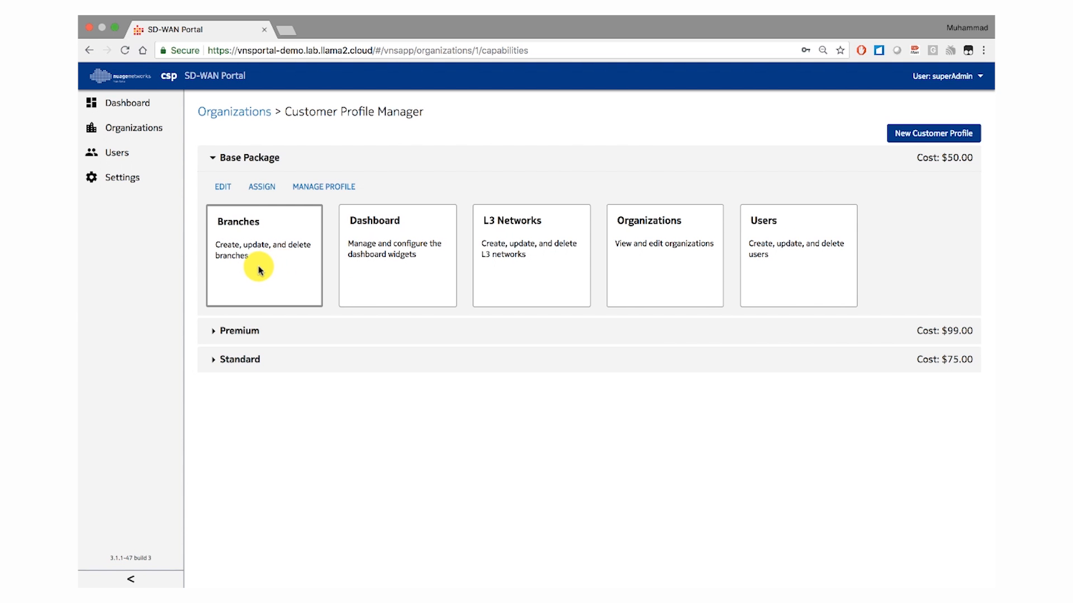
- Expand the Premium customer profile, look through its full set of capabilities, and collapse it again
{"action": "left_click", "coordinate": [258, 330]}
{"action": "scroll", "coordinate": [417, 365], "scroll_direction": "down", "scroll_amount": 4}
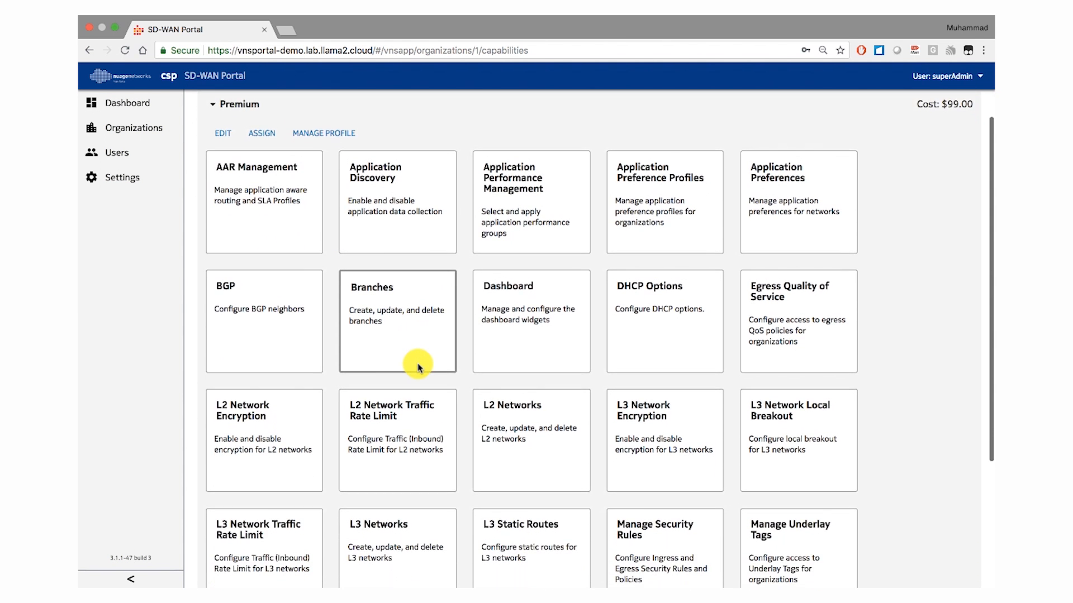
{"action": "scroll", "coordinate": [418, 366], "scroll_direction": "down", "scroll_amount": 4}
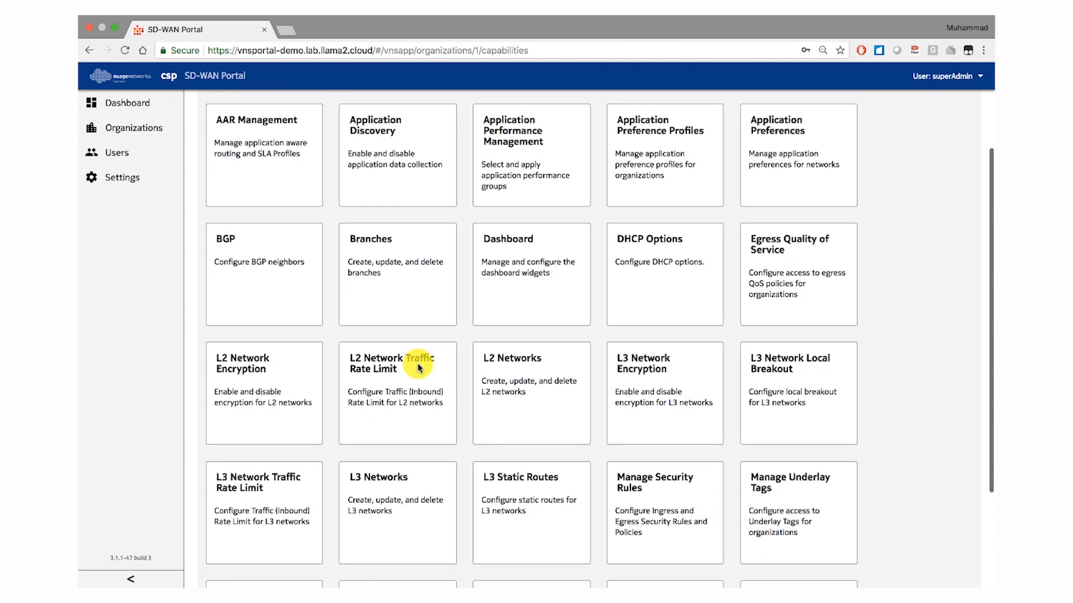
{"action": "scroll", "coordinate": [418, 367], "scroll_direction": "down", "scroll_amount": 3}
{"action": "scroll", "coordinate": [413, 409], "scroll_direction": "up", "scroll_amount": 3}
{"action": "scroll", "coordinate": [413, 423], "scroll_direction": "up", "scroll_amount": 6}
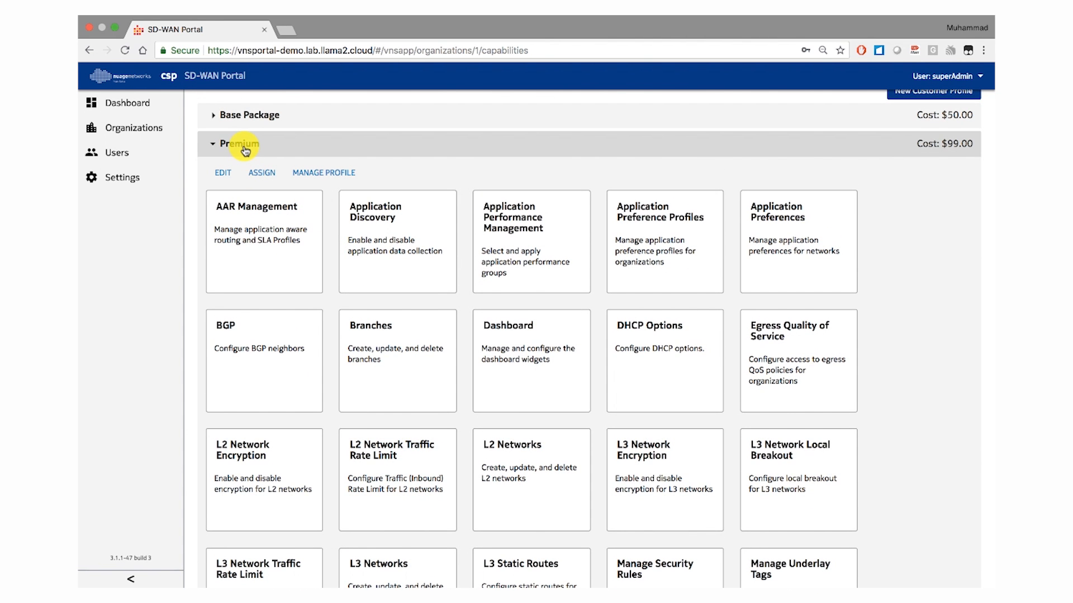
{"action": "left_click", "coordinate": [246, 150]}
- Expand the Standard customer profile, look through its capabilities, and collapse it again
{"action": "left_click", "coordinate": [251, 221]}
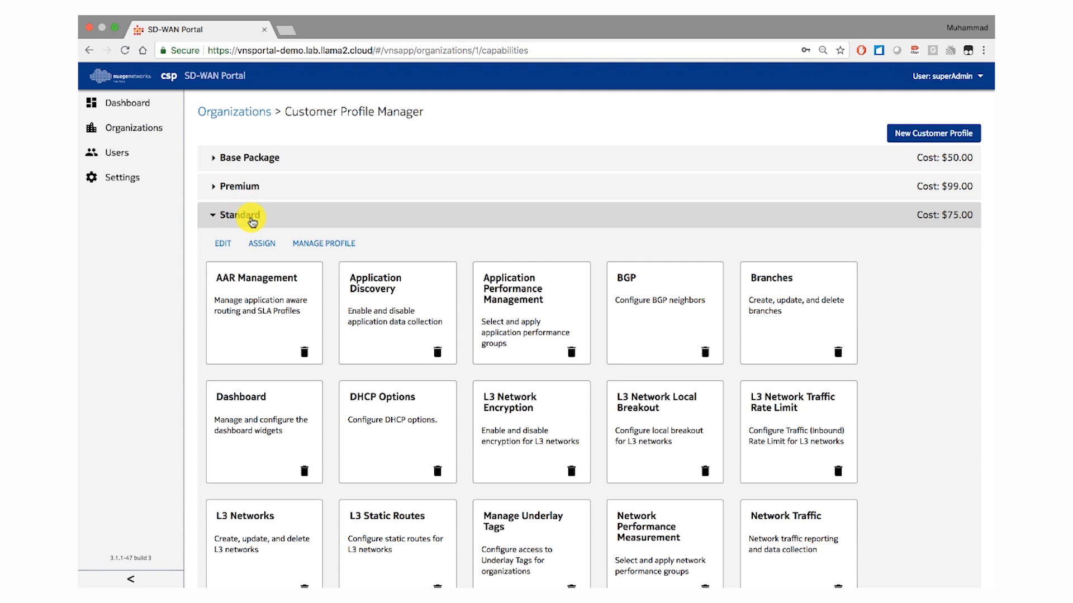
{"action": "scroll", "coordinate": [252, 222], "scroll_direction": "down", "scroll_amount": 1}
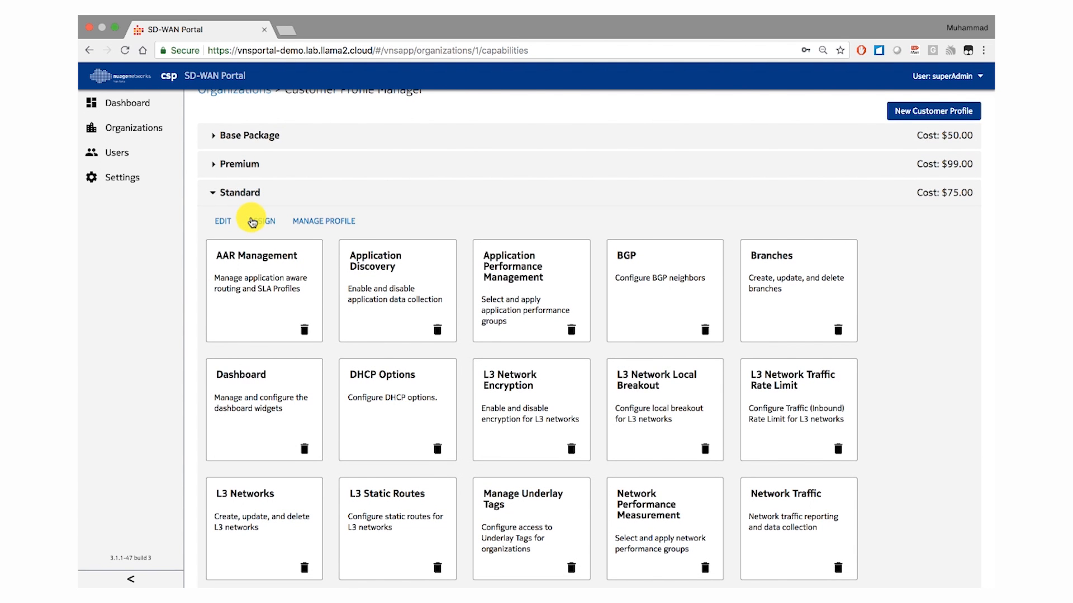
{"action": "scroll", "coordinate": [252, 221], "scroll_direction": "down", "scroll_amount": 1}
{"action": "scroll", "coordinate": [251, 216], "scroll_direction": "up", "scroll_amount": 3}
{"action": "left_click", "coordinate": [246, 213]}
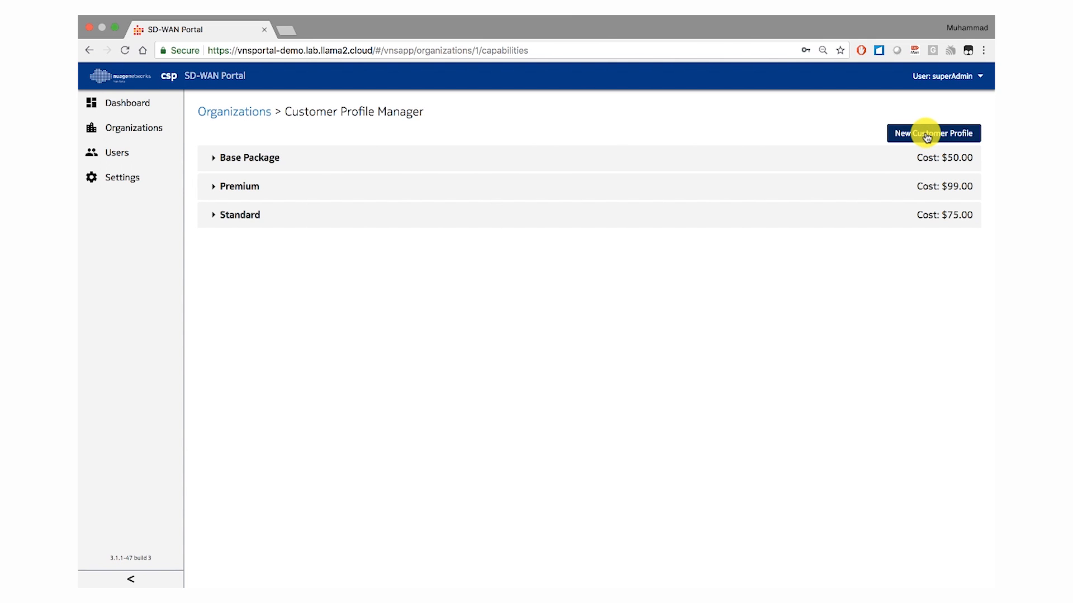
- Return to the organizations list, open the Alpha Networks partner portal, and show the organizations it manages
{"action": "left_click", "coordinate": [248, 114]}
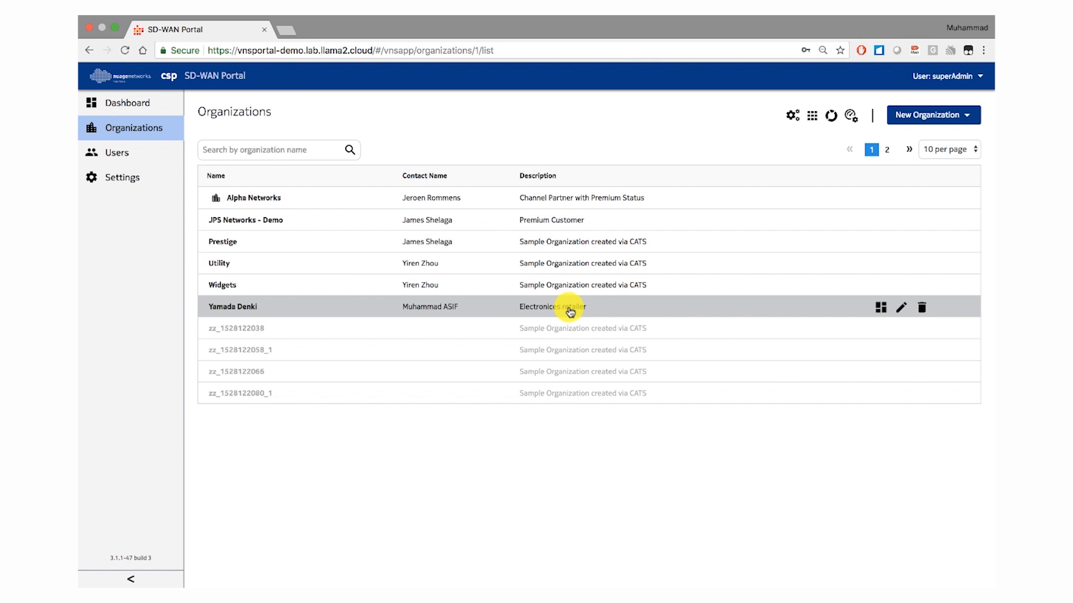
{"action": "left_click", "coordinate": [256, 200]}
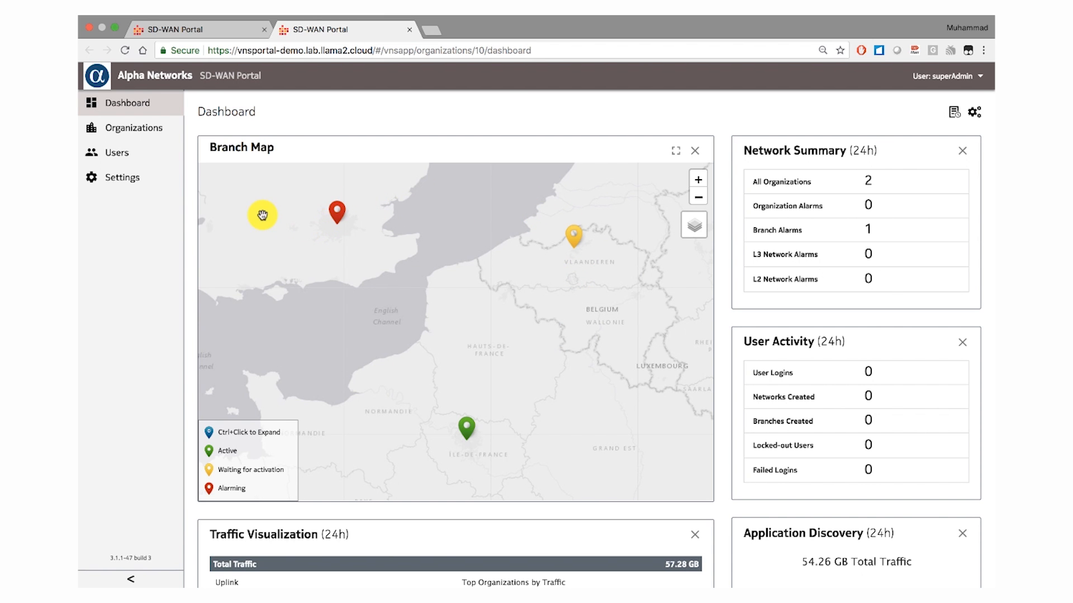
{"action": "left_click", "coordinate": [146, 132]}
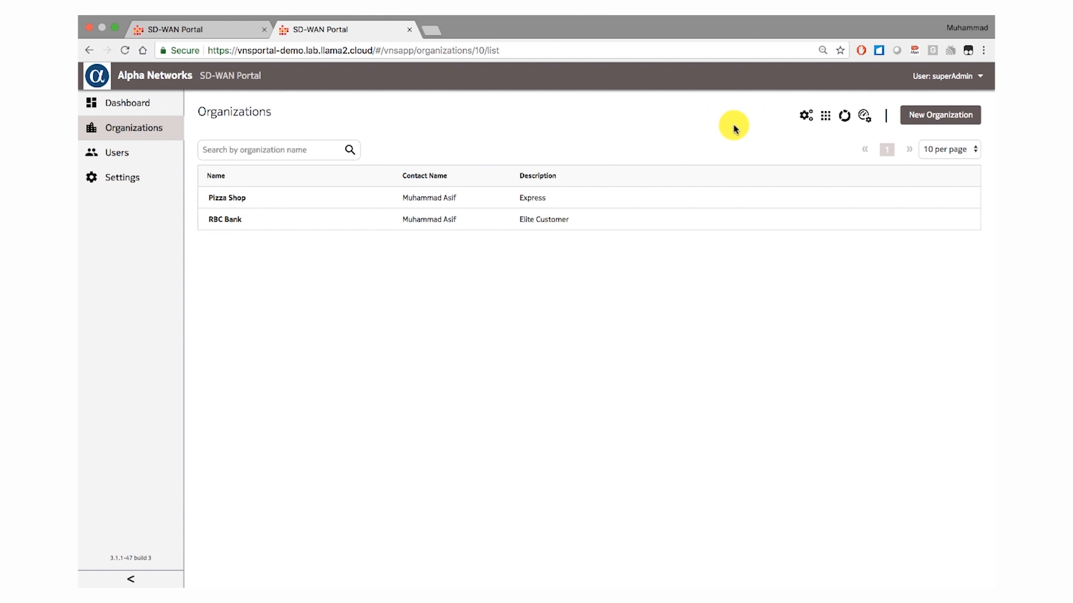
- Inspect the capabilities of the Elite and Express customer profiles in Alpha Networks' Customer Profile Manager
{"action": "left_click", "coordinate": [825, 115]}
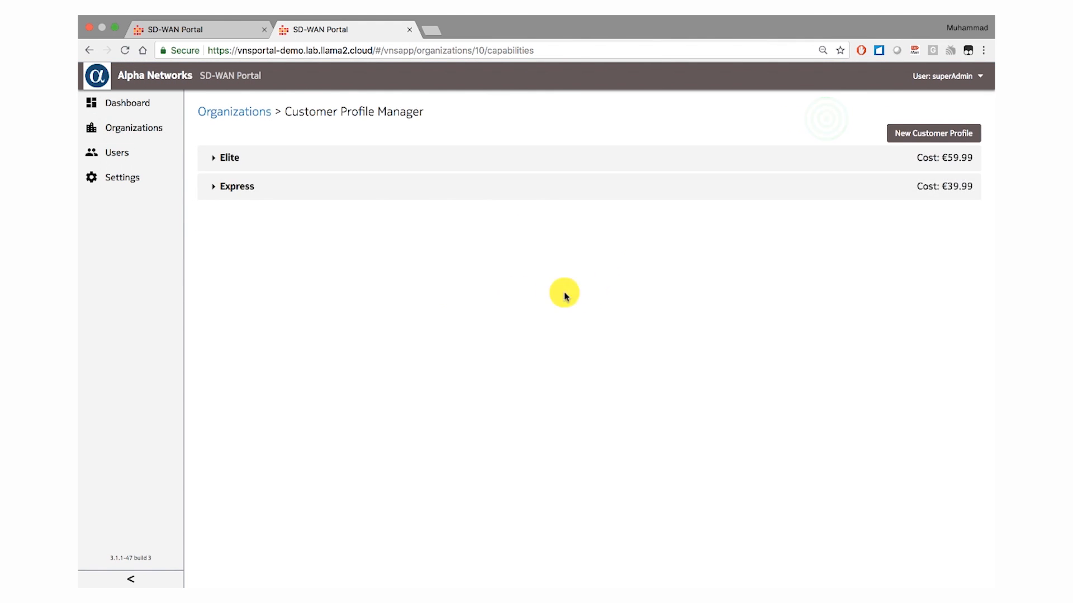
{"action": "left_click", "coordinate": [309, 166]}
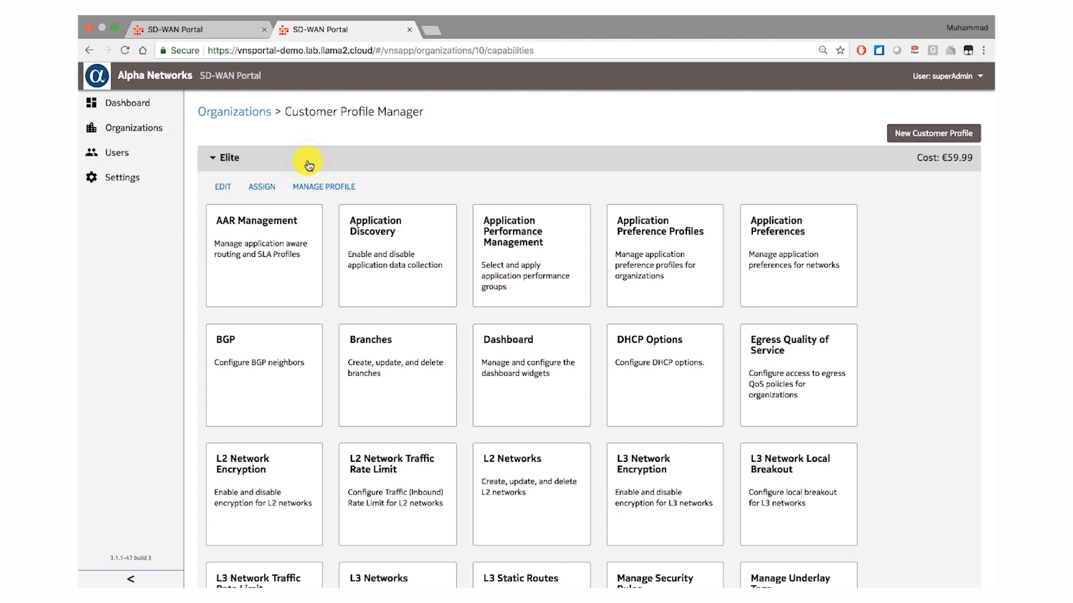
{"action": "left_click", "coordinate": [309, 165]}
{"action": "left_click", "coordinate": [293, 186]}
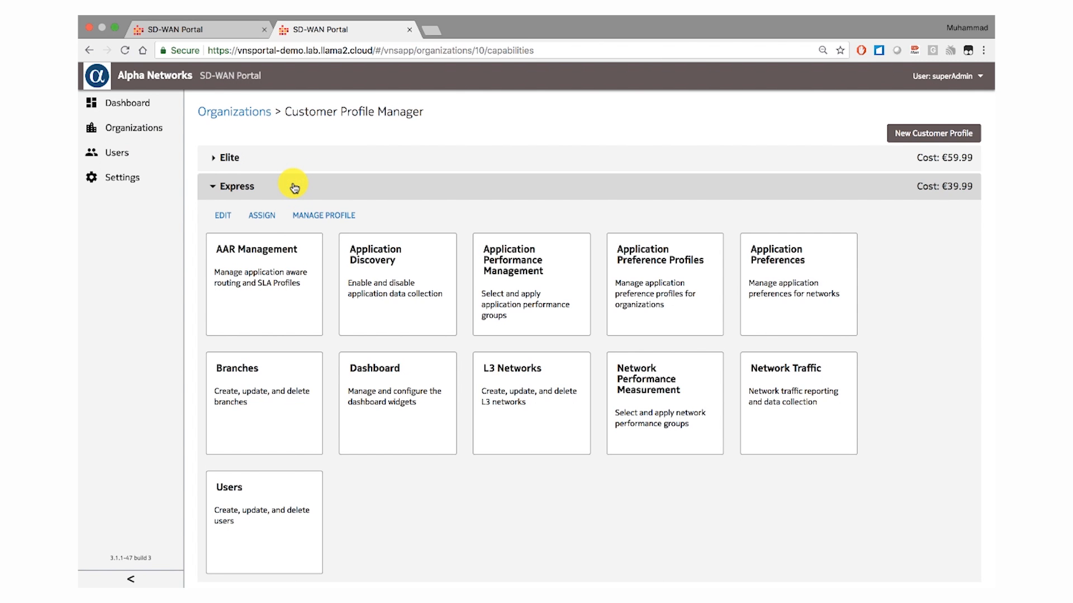
{"action": "left_click", "coordinate": [295, 187]}
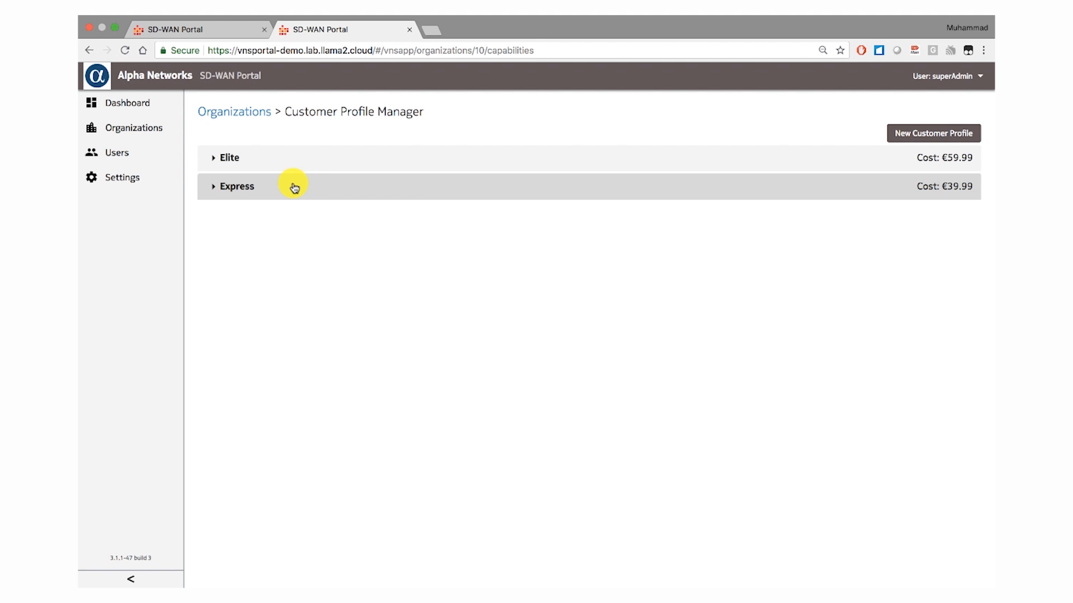
- Switch back to the service provider portal and review the Egress QoS, NSG template and underlay tag assignments in Access Control Settings
{"action": "left_click", "coordinate": [221, 29]}
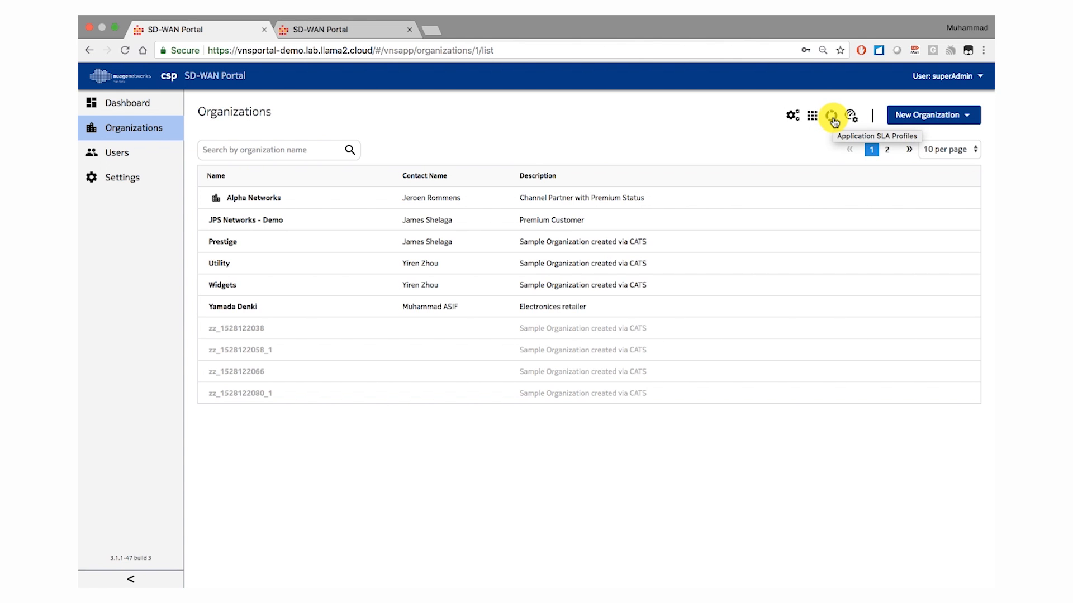
{"action": "left_click", "coordinate": [792, 118]}
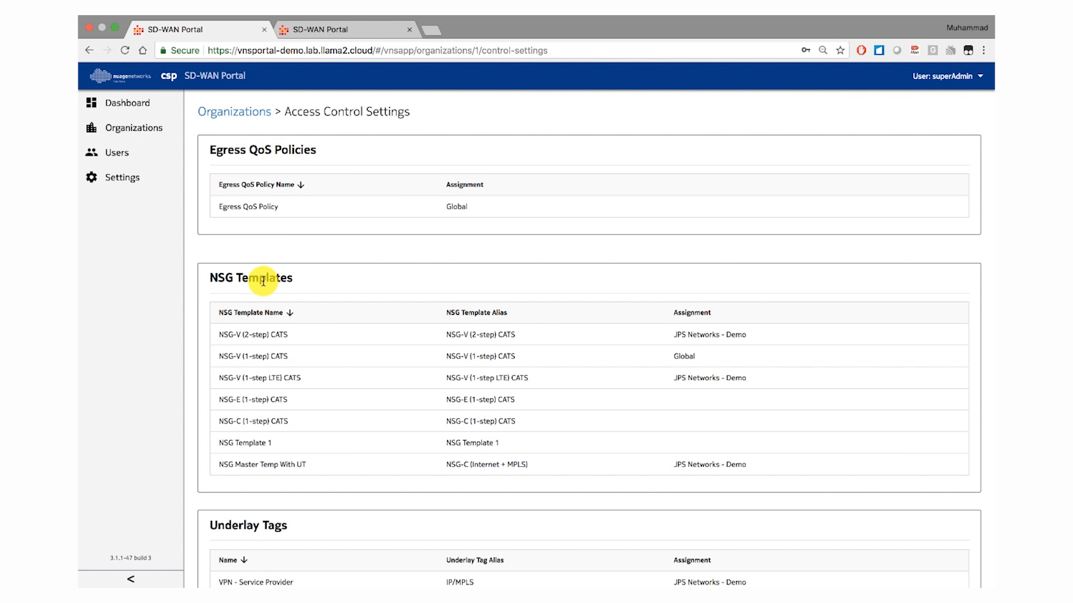
{"action": "scroll", "coordinate": [266, 278], "scroll_direction": "down", "scroll_amount": 2}
{"action": "scroll", "coordinate": [266, 279], "scroll_direction": "down", "scroll_amount": 2}
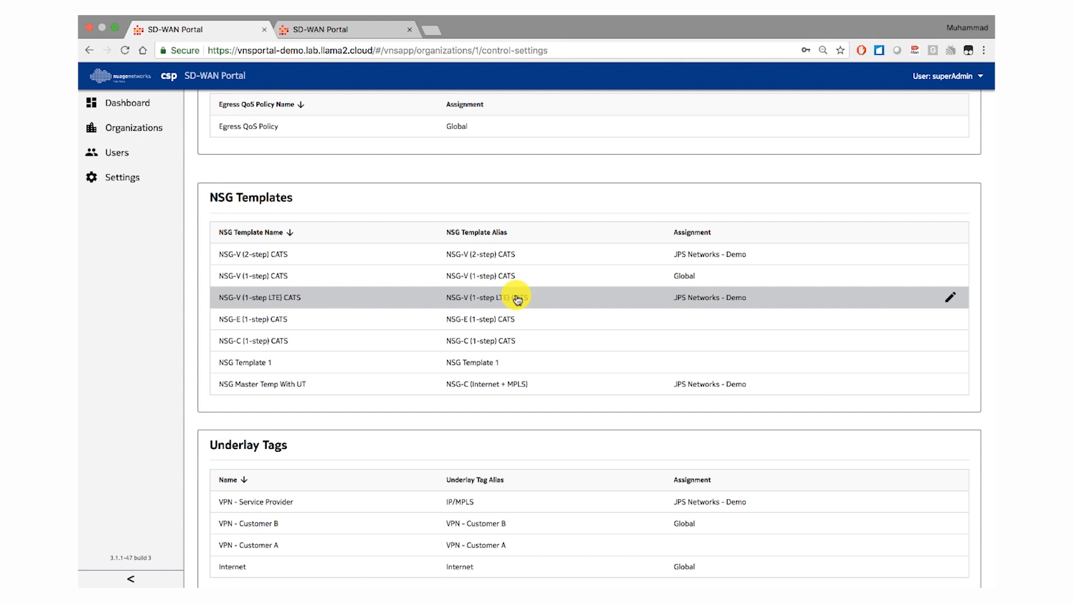
{"action": "scroll", "coordinate": [516, 297], "scroll_direction": "up", "scroll_amount": 3}
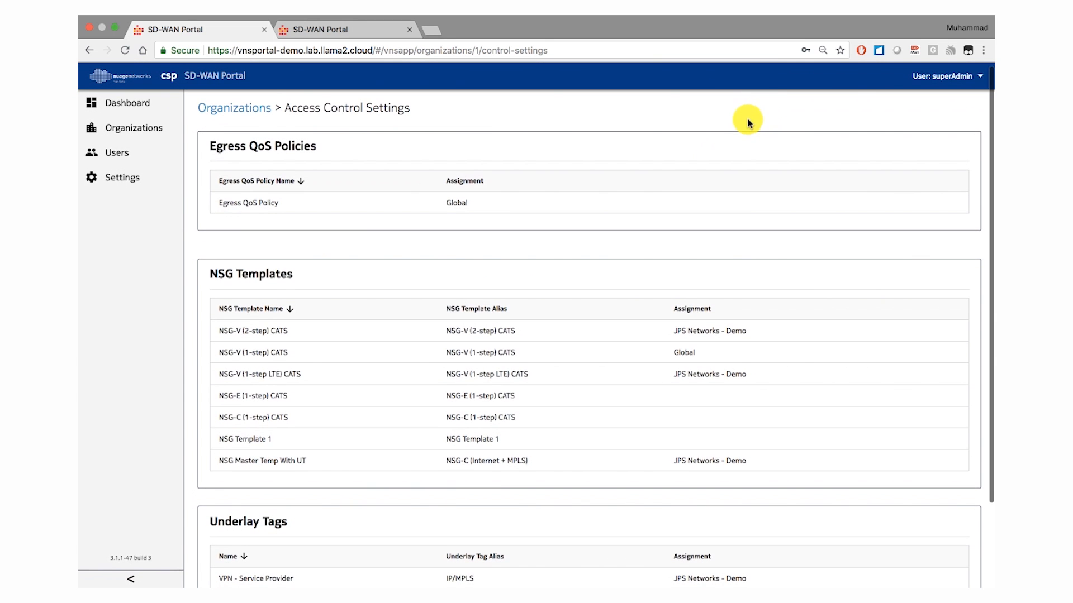
- Open the Application SLA Profiles and show which organizations the Bronze, Gold and Premium SLAs are assigned to
{"action": "left_click", "coordinate": [260, 110]}
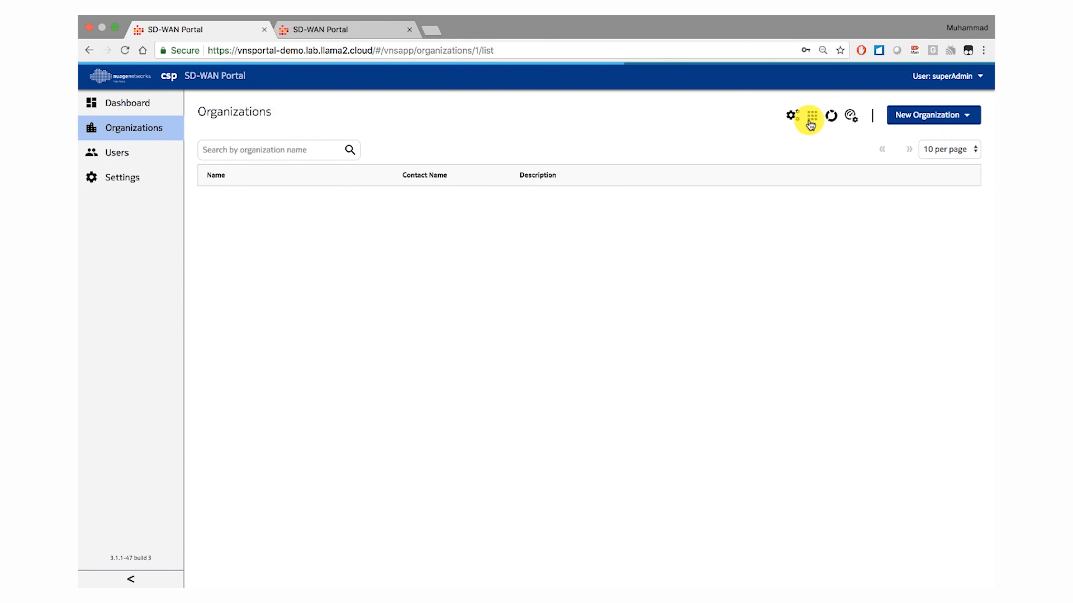
{"action": "left_click", "coordinate": [829, 116]}
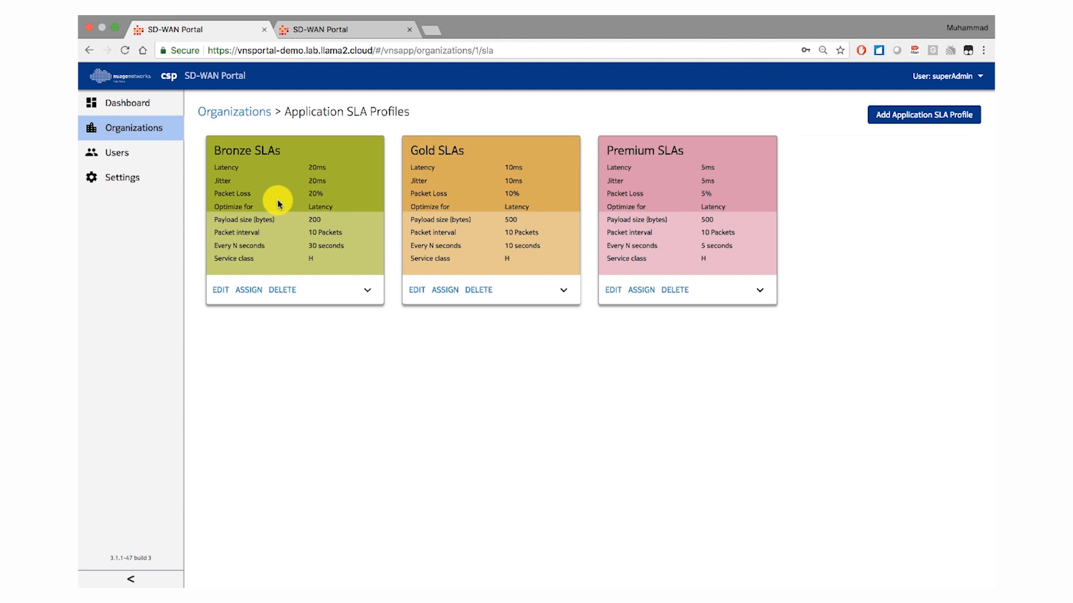
{"action": "left_click", "coordinate": [367, 290]}
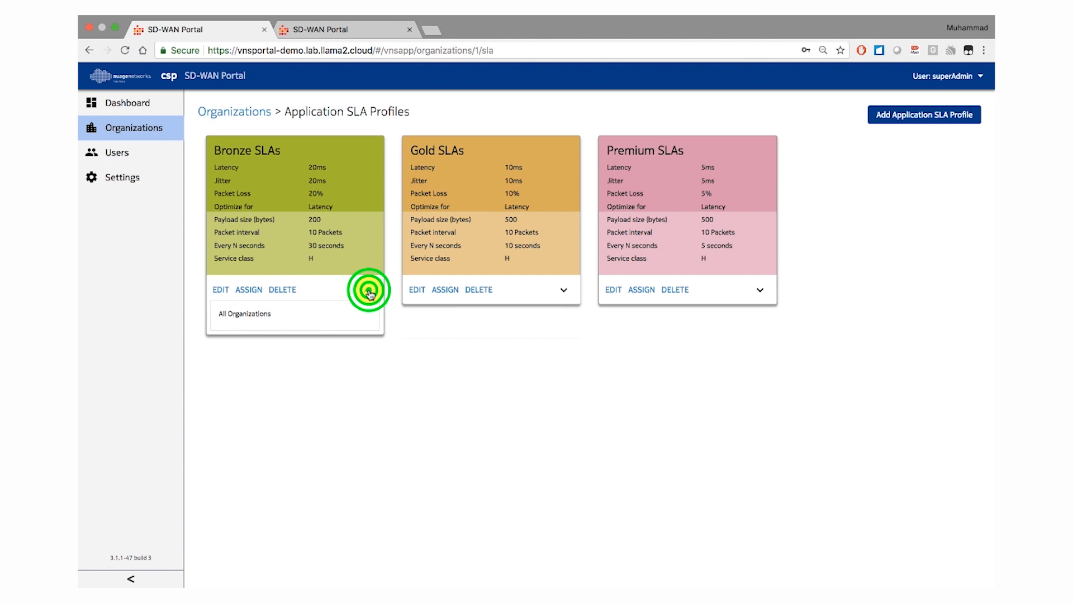
{"action": "left_click", "coordinate": [563, 290]}
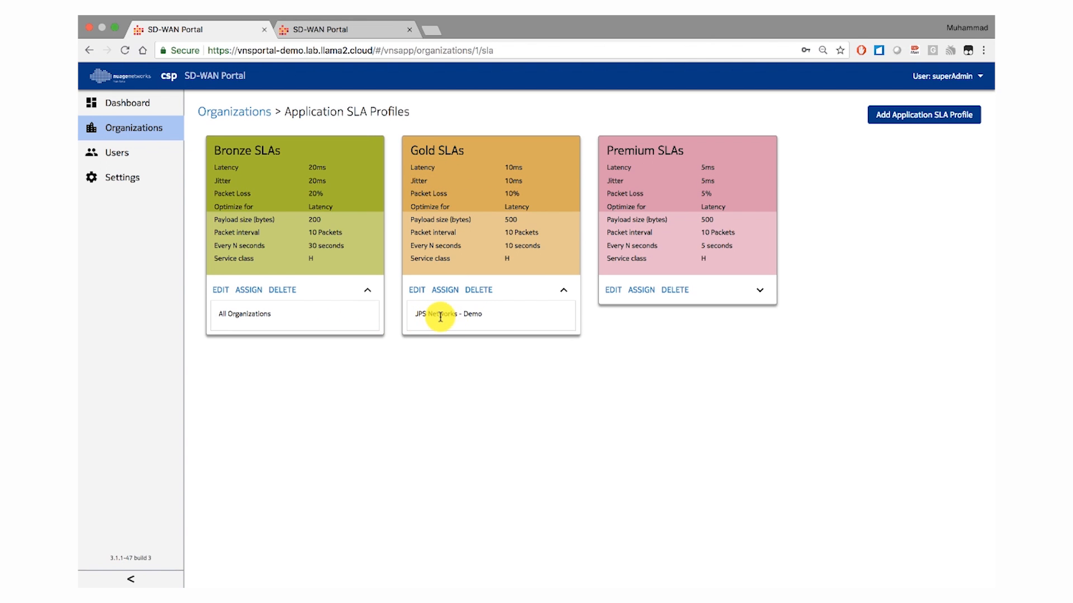
{"action": "left_click", "coordinate": [759, 290]}
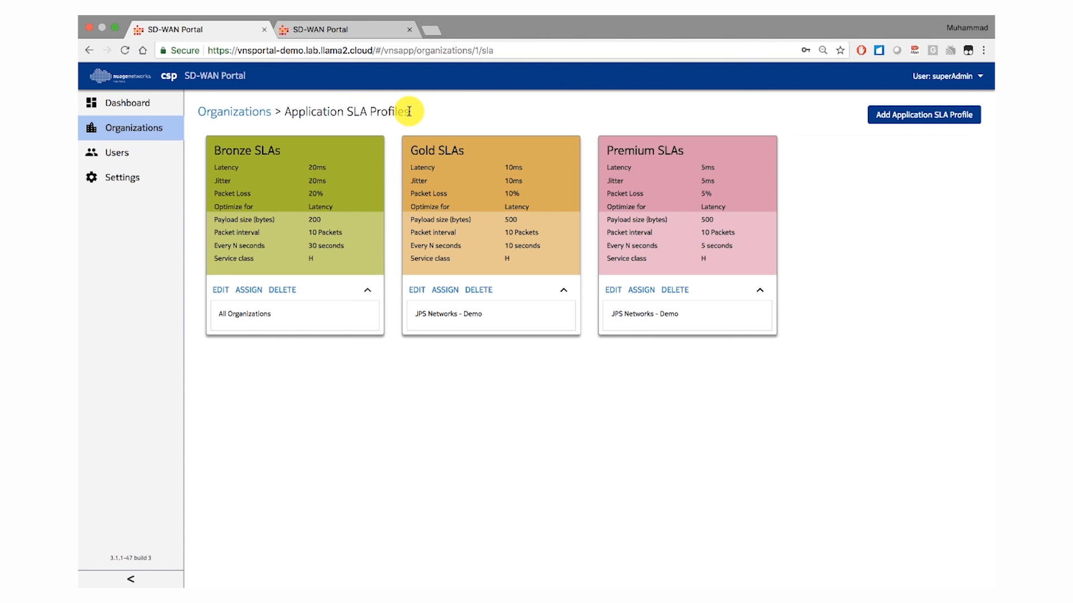
- Open the Application Preference Profiles and show the organizations assigned to the Internet, LTE Network and MPLS Network profiles
{"action": "left_click", "coordinate": [252, 113]}
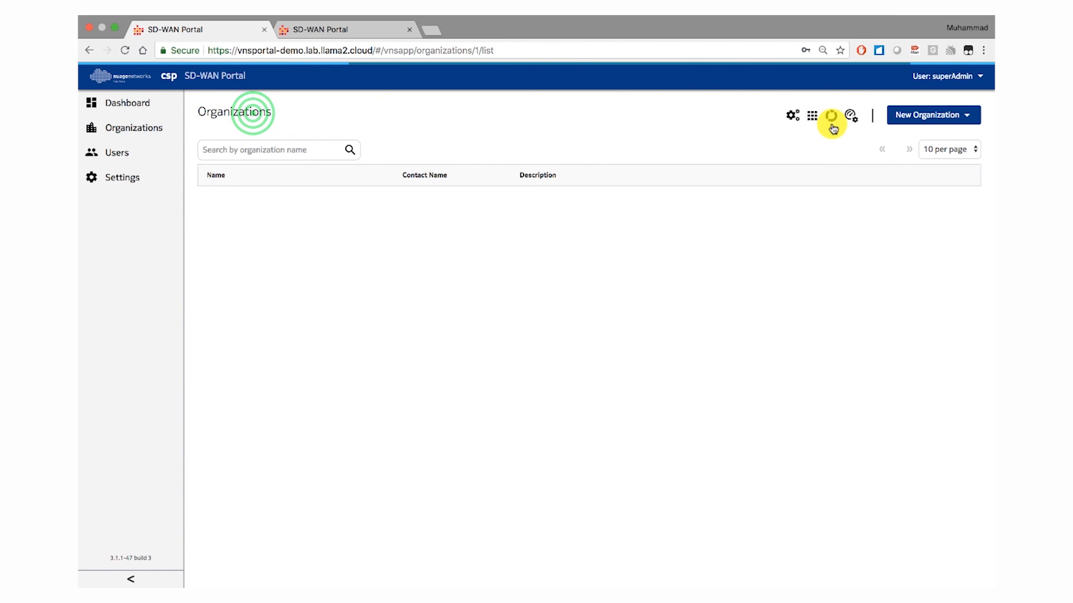
{"action": "left_click", "coordinate": [850, 115]}
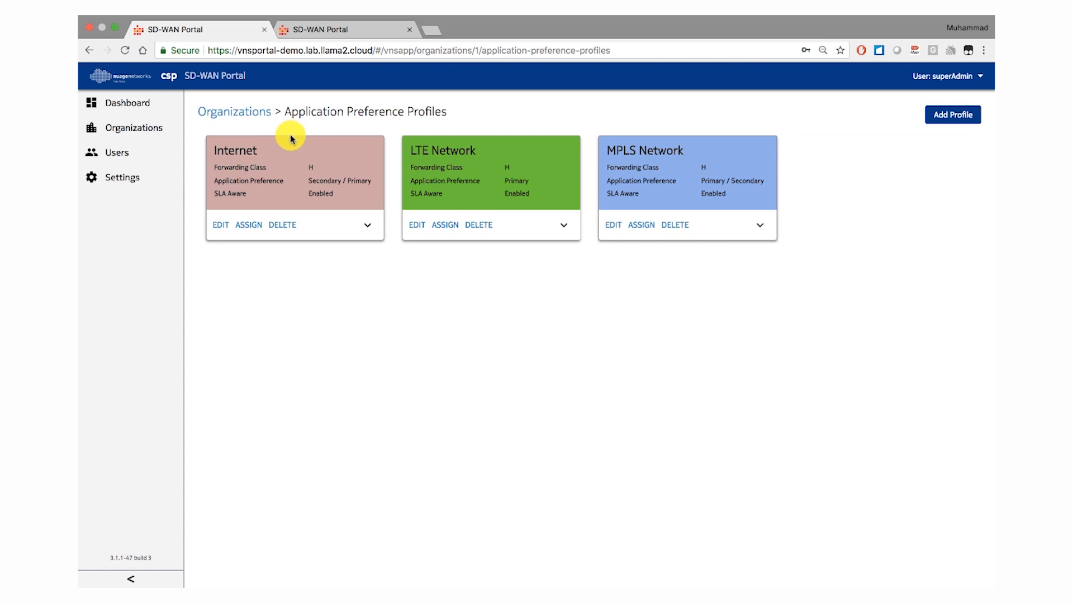
{"action": "left_click", "coordinate": [369, 226]}
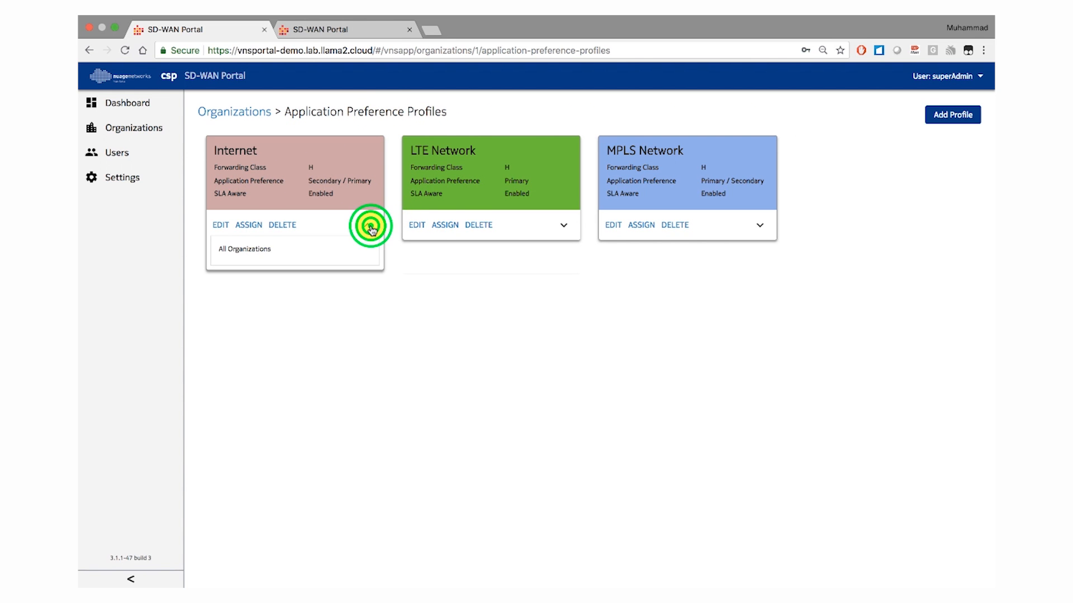
{"action": "left_click", "coordinate": [564, 226]}
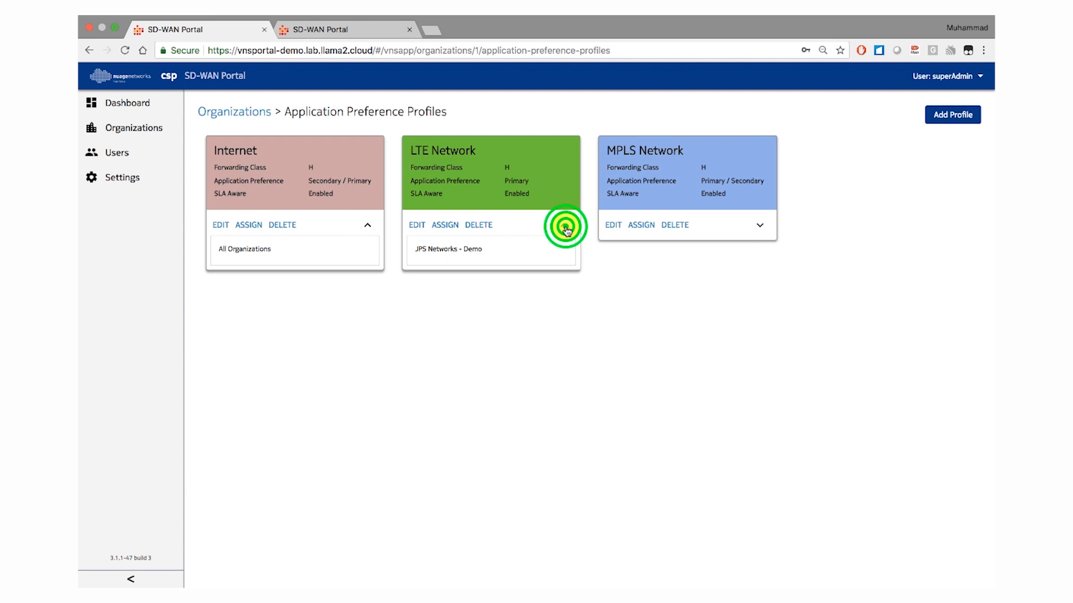
{"action": "left_click", "coordinate": [760, 225]}
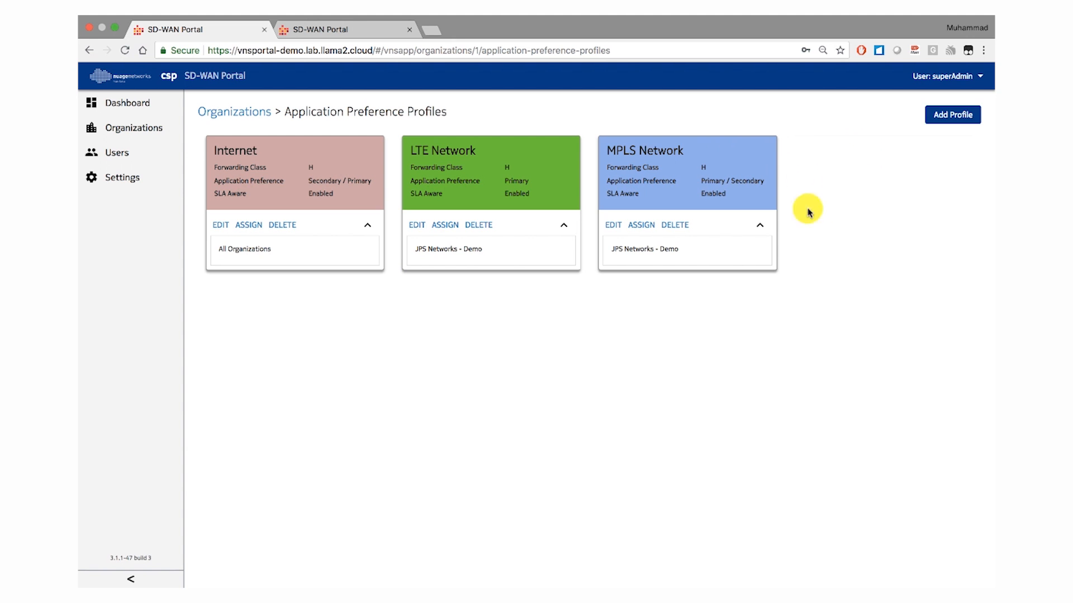
- Open a new application preference profile form, review its Application Preference options and alias field, and cancel without saving
{"action": "left_click", "coordinate": [961, 122]}
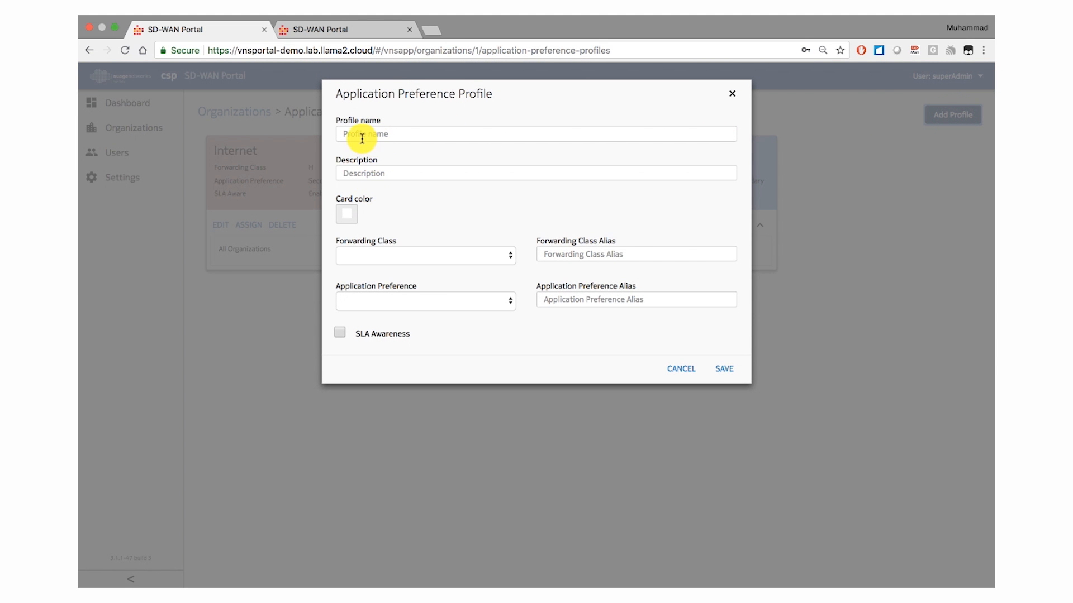
{"action": "left_click", "coordinate": [385, 301]}
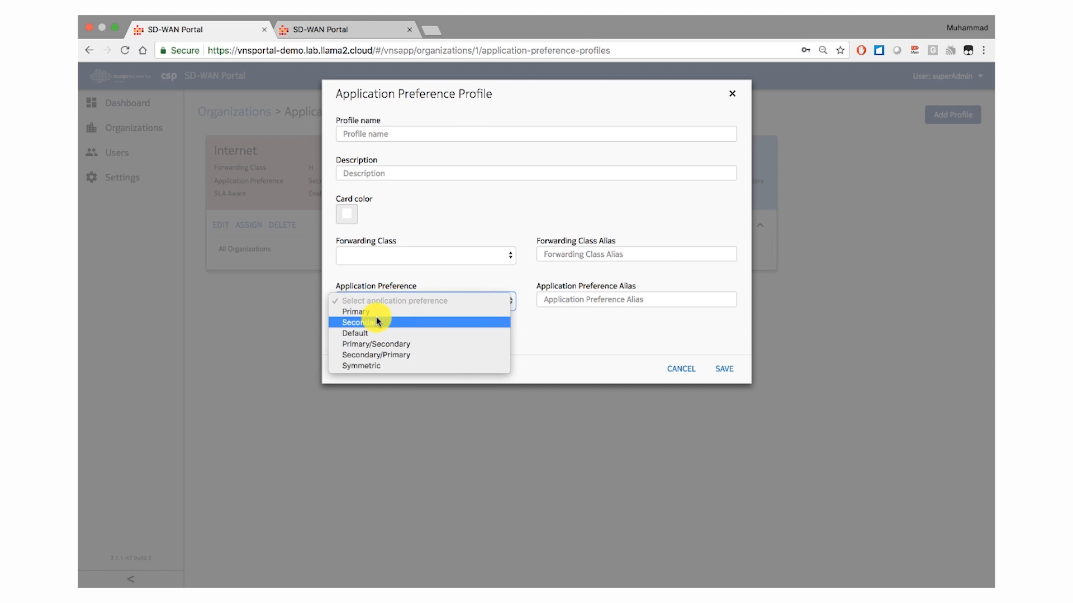
{"action": "left_click", "coordinate": [351, 279]}
{"action": "left_click", "coordinate": [361, 307]}
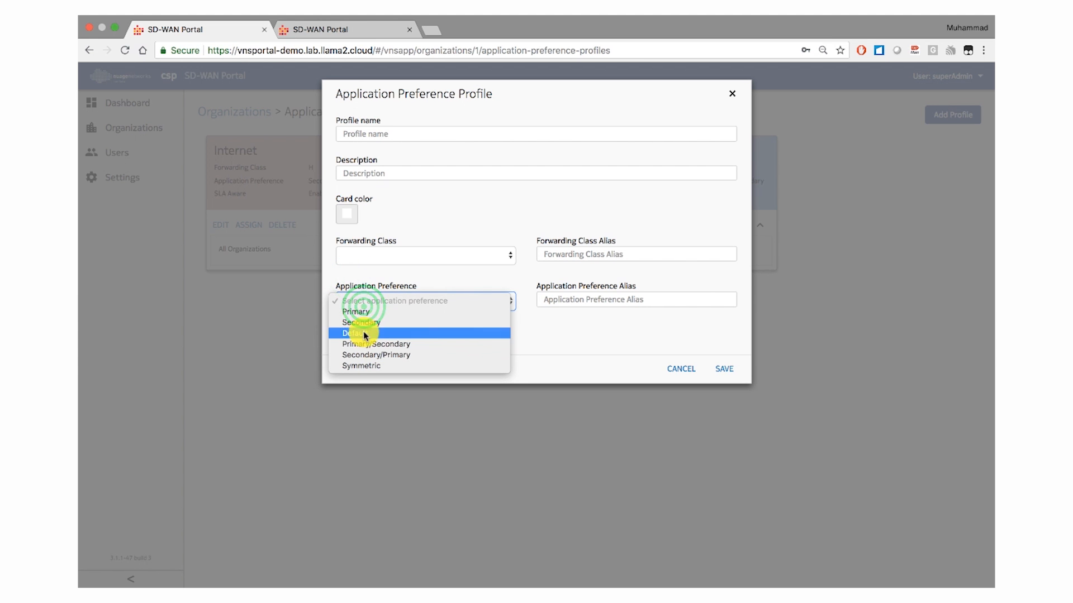
{"action": "left_click", "coordinate": [429, 273]}
{"action": "right_click", "coordinate": [584, 299]}
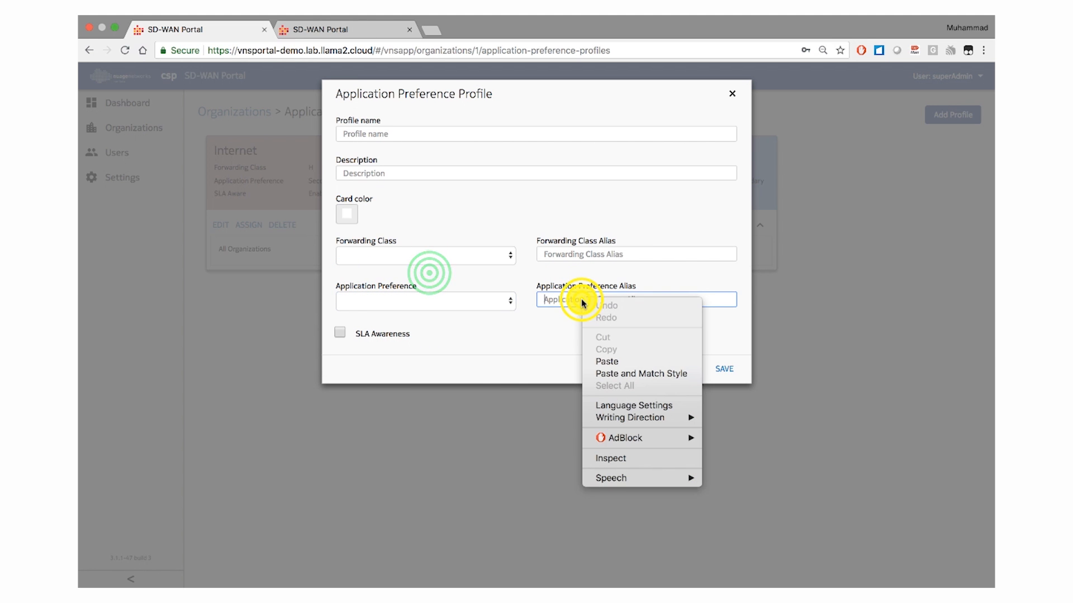
{"action": "left_click", "coordinate": [565, 300]}
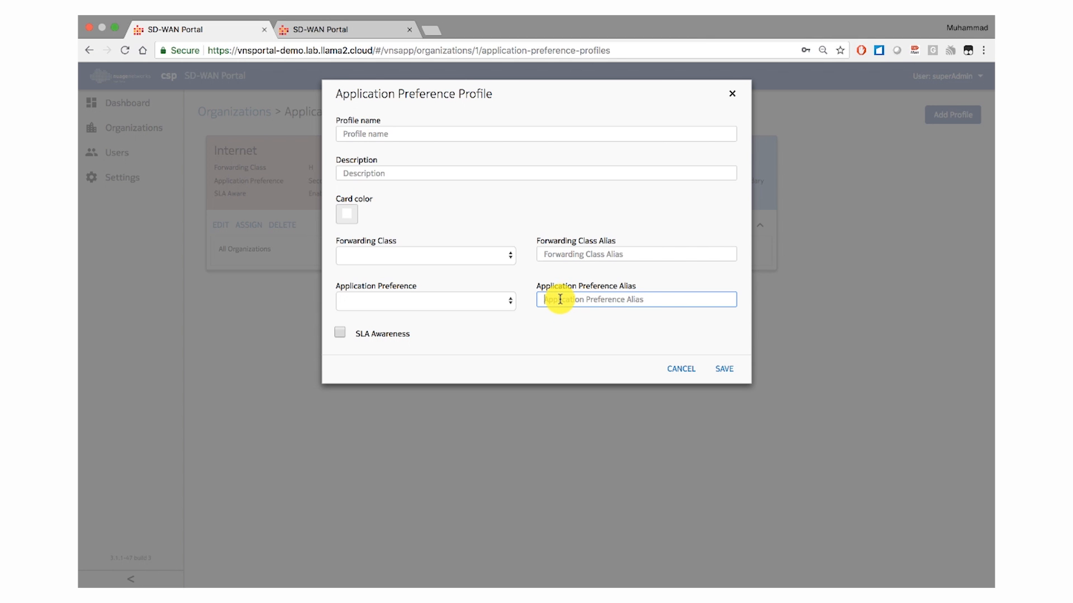
{"action": "left_click", "coordinate": [679, 372]}
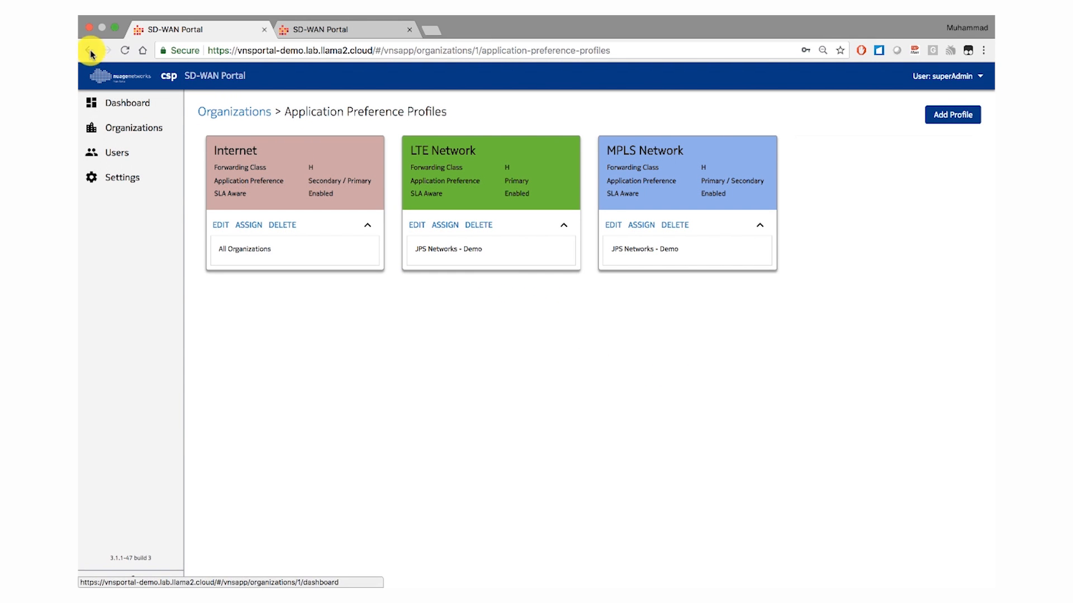
- From the organizations list, view the dashboard of JPS Networks - Demo and compare it with the Yamada Denki dashboard
{"action": "left_click", "coordinate": [124, 128]}
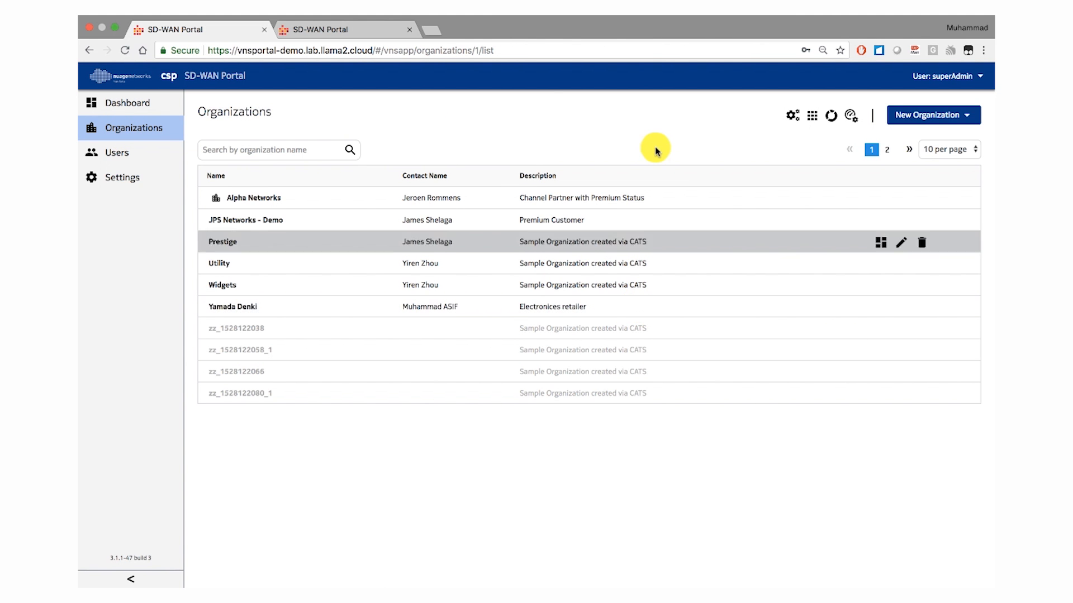
{"action": "left_click", "coordinate": [260, 225]}
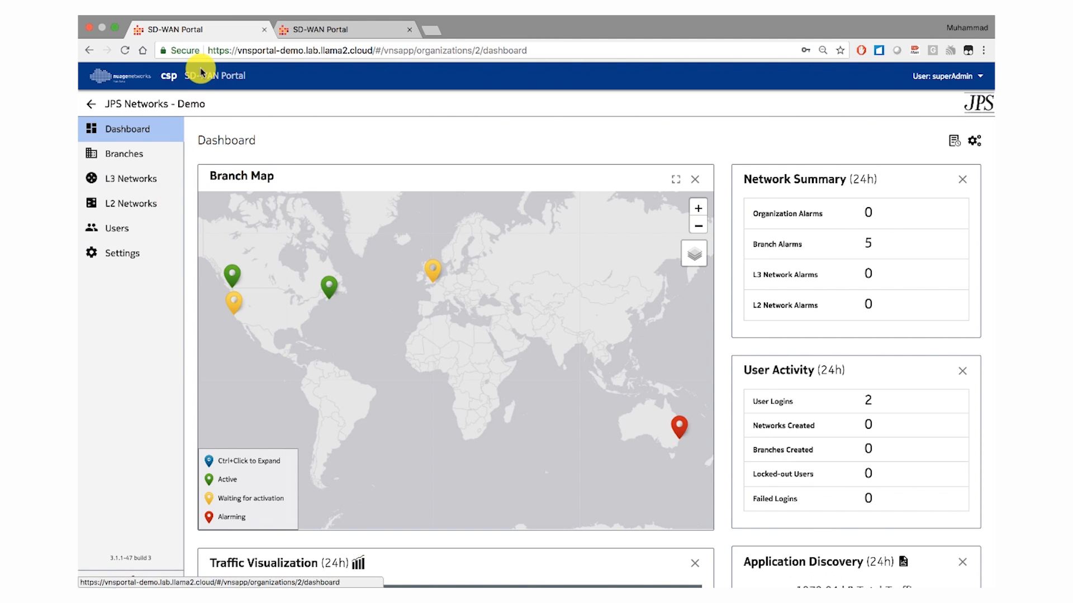
{"action": "left_click", "coordinate": [90, 105]}
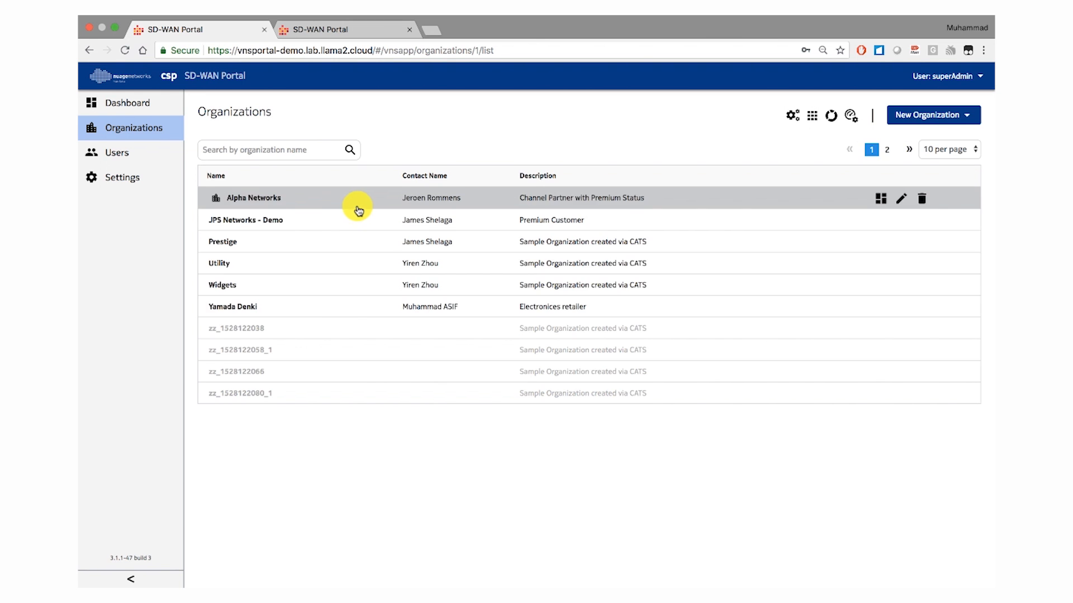
{"action": "left_click", "coordinate": [255, 307]}
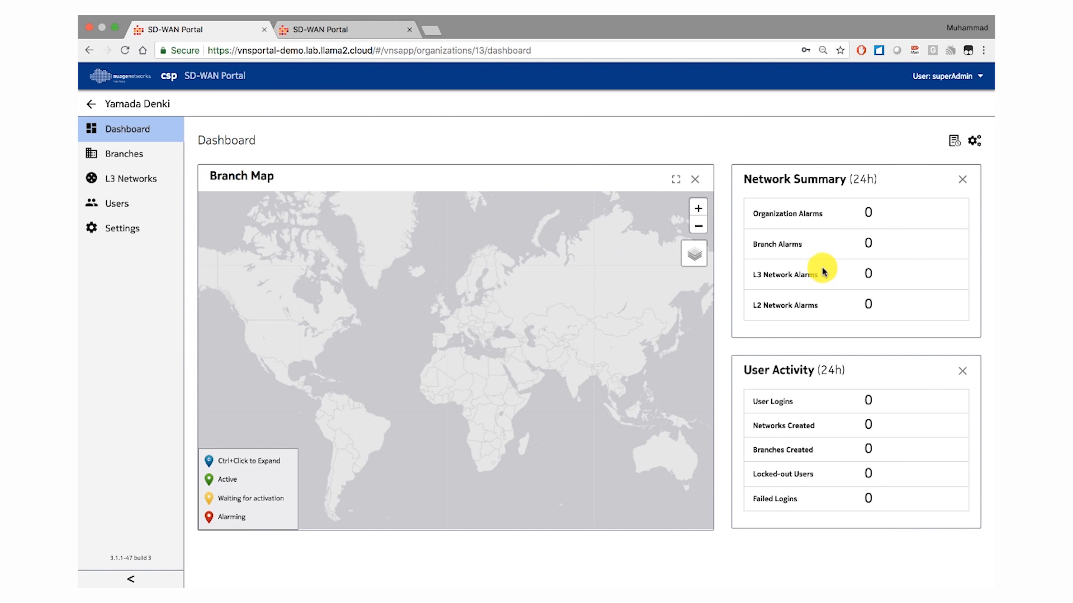
{"action": "left_click", "coordinate": [86, 52]}
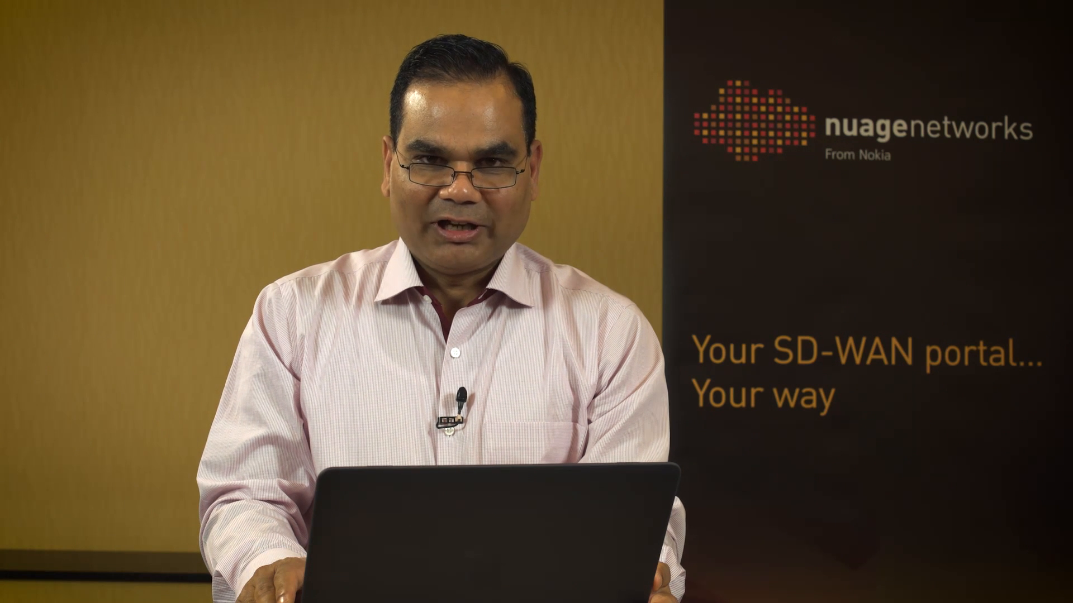
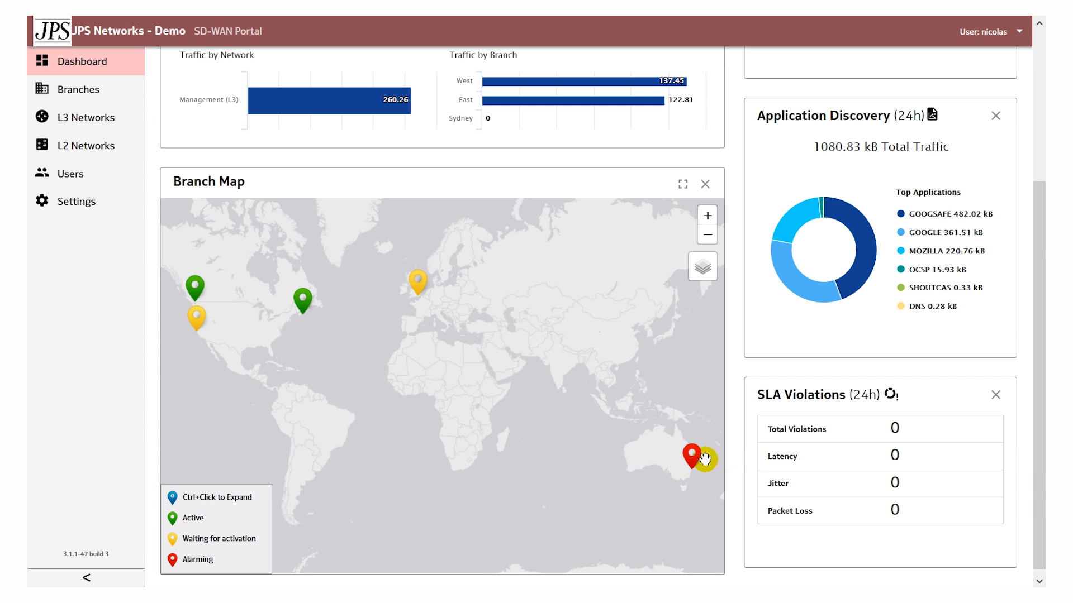
- Show the alarm details of the Sydney branch on the Branch Map and review the remaining dashboard widgets
{"action": "left_click", "coordinate": [692, 457]}
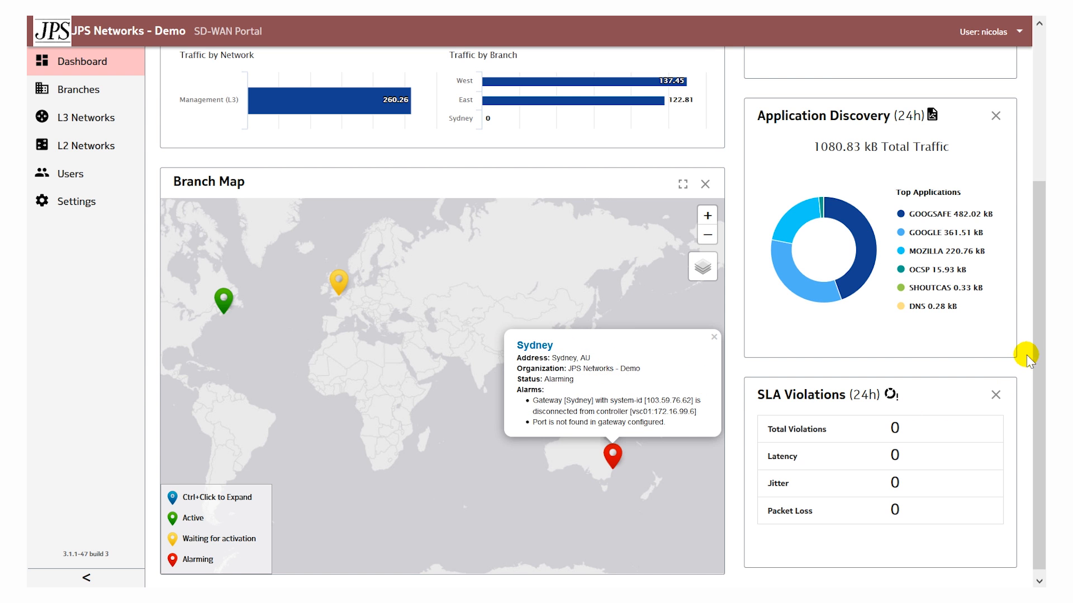
{"action": "scroll", "coordinate": [1027, 351], "scroll_direction": "up", "scroll_amount": 3}
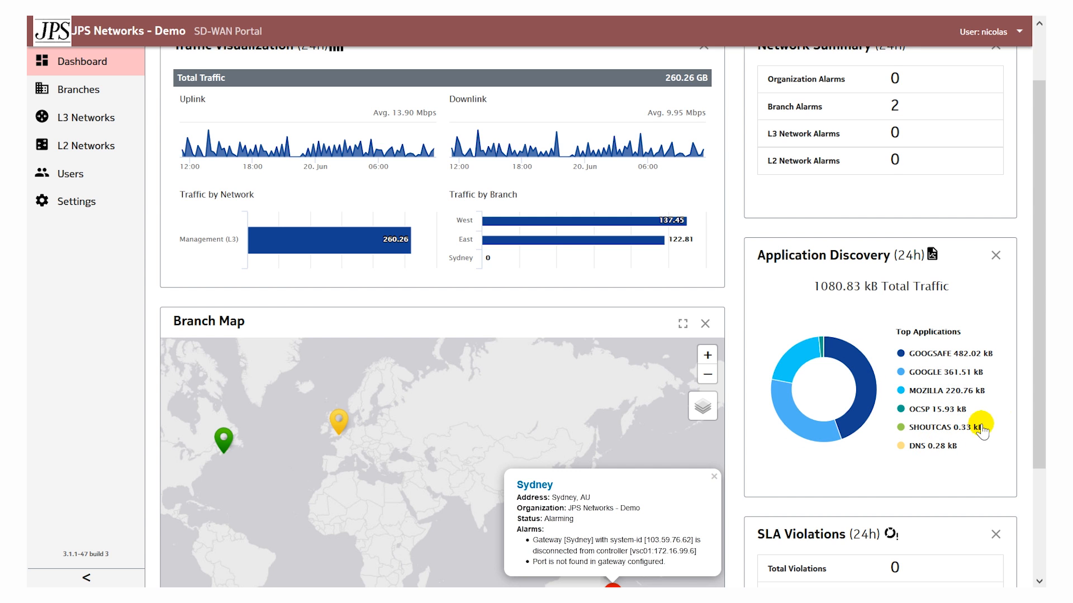
{"action": "left_click_drag", "start_coordinate": [1034, 383], "coordinate": [1037, 310]}
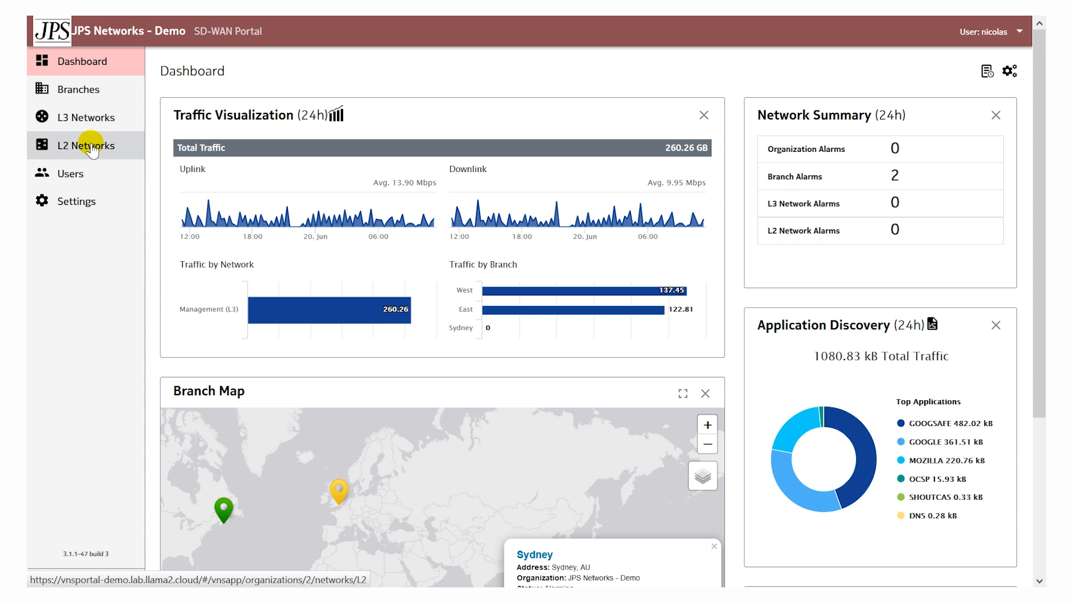
- Open the West branch from the branches list and show the VLAN details of its port3 - LAN1 port
{"action": "left_click", "coordinate": [81, 95]}
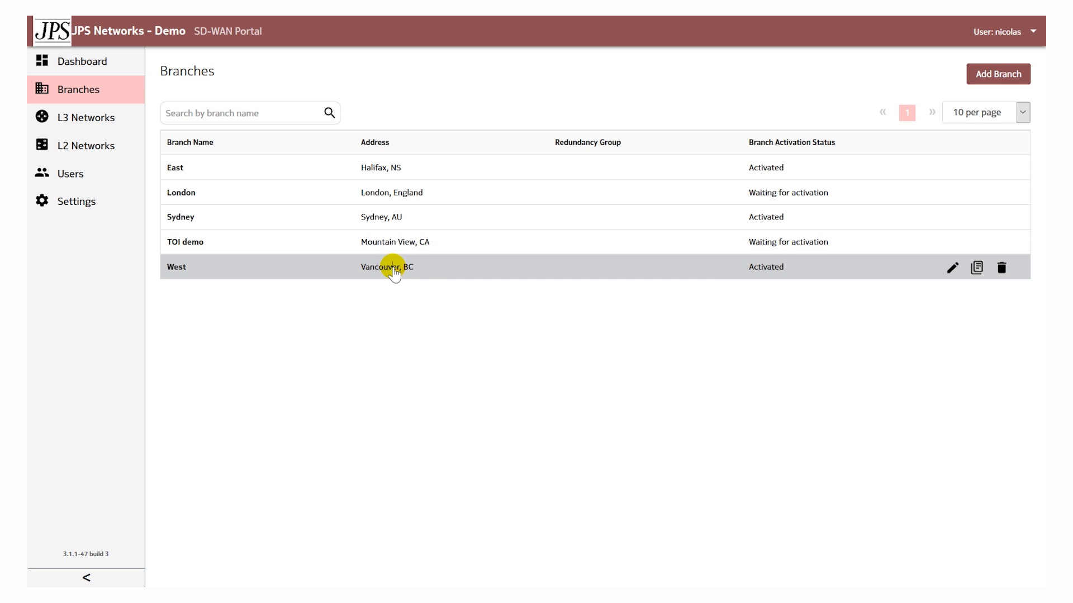
{"action": "left_click", "coordinate": [394, 268]}
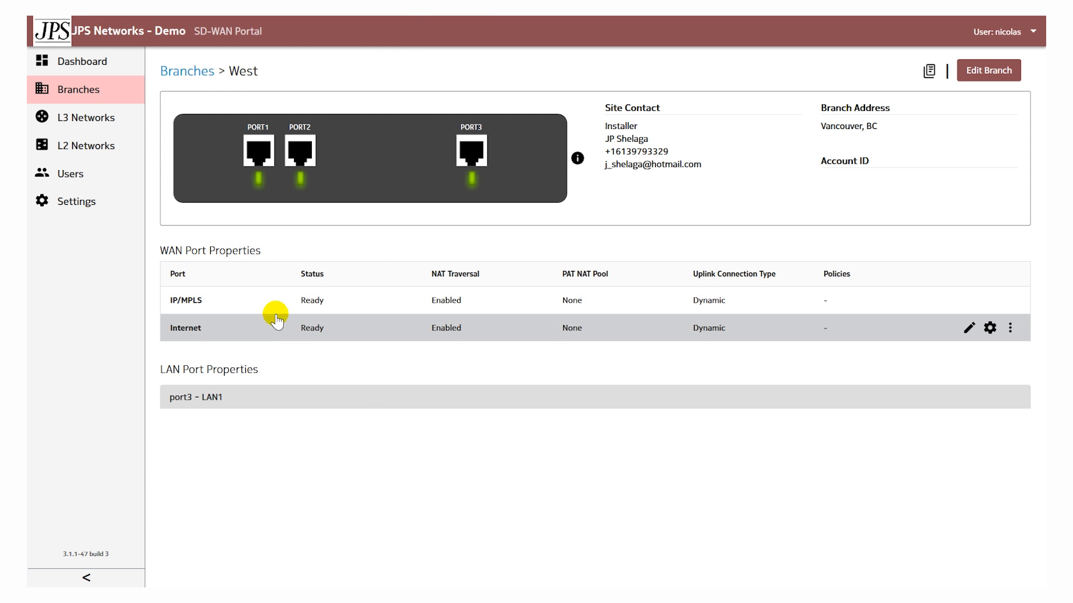
{"action": "left_click", "coordinate": [269, 403]}
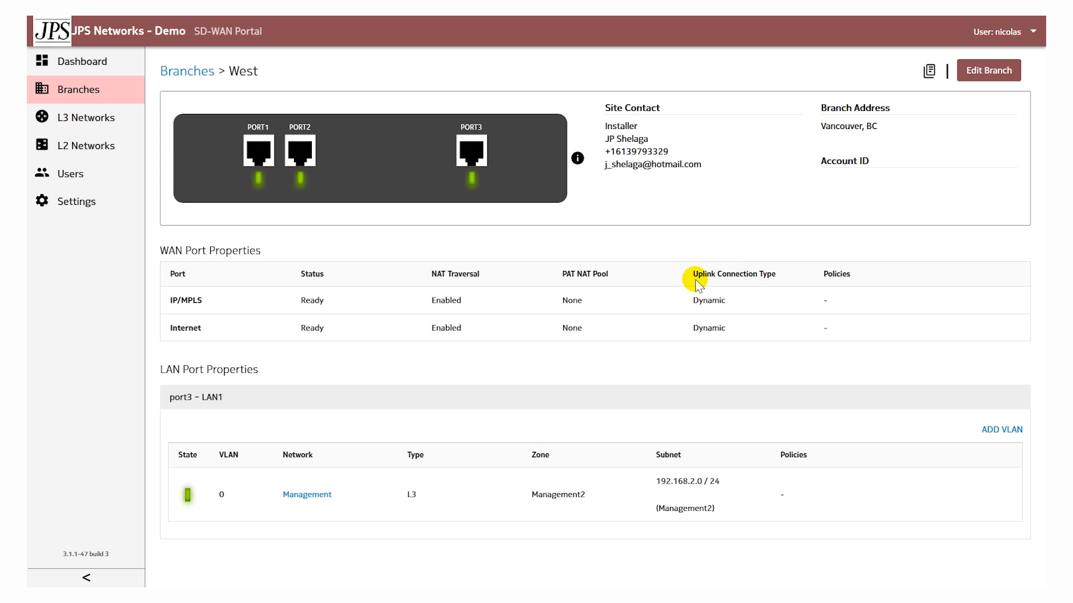
- Open the West branch's Application Traffic Detail Report and select SLA Groups - Management with the application Network Traffic Group - Custom HTTP
{"action": "left_click", "coordinate": [929, 73]}
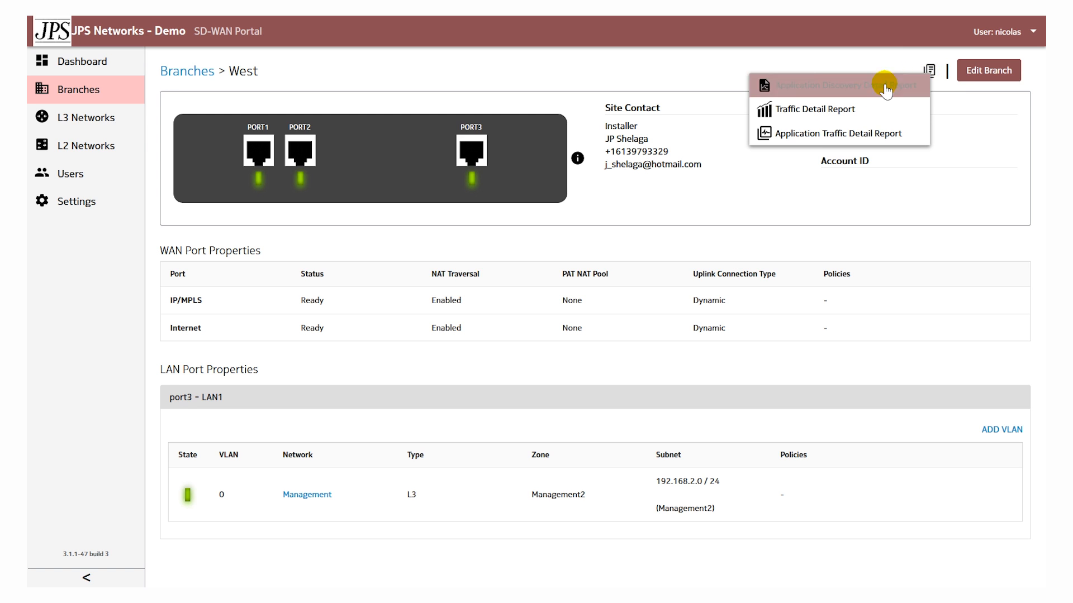
{"action": "left_click", "coordinate": [845, 134]}
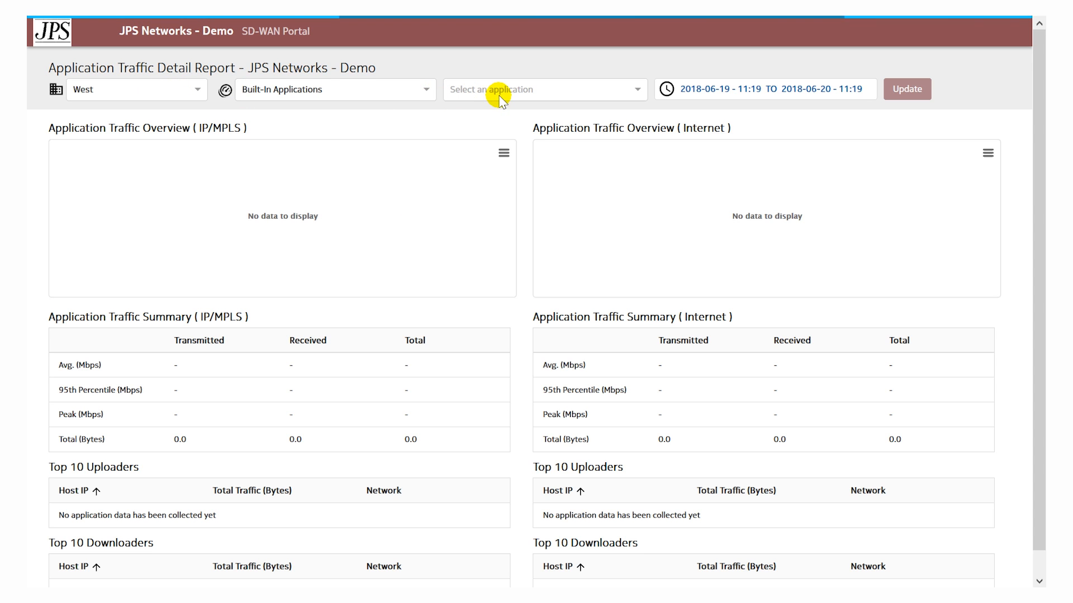
{"action": "left_click", "coordinate": [424, 89]}
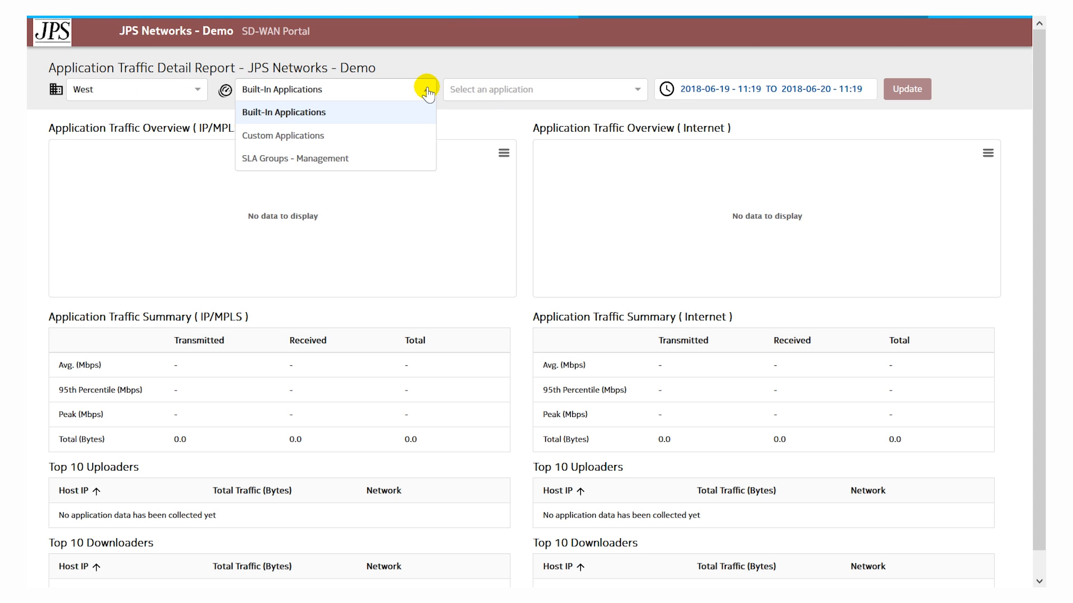
{"action": "left_click", "coordinate": [312, 159]}
{"action": "left_click", "coordinate": [519, 91]}
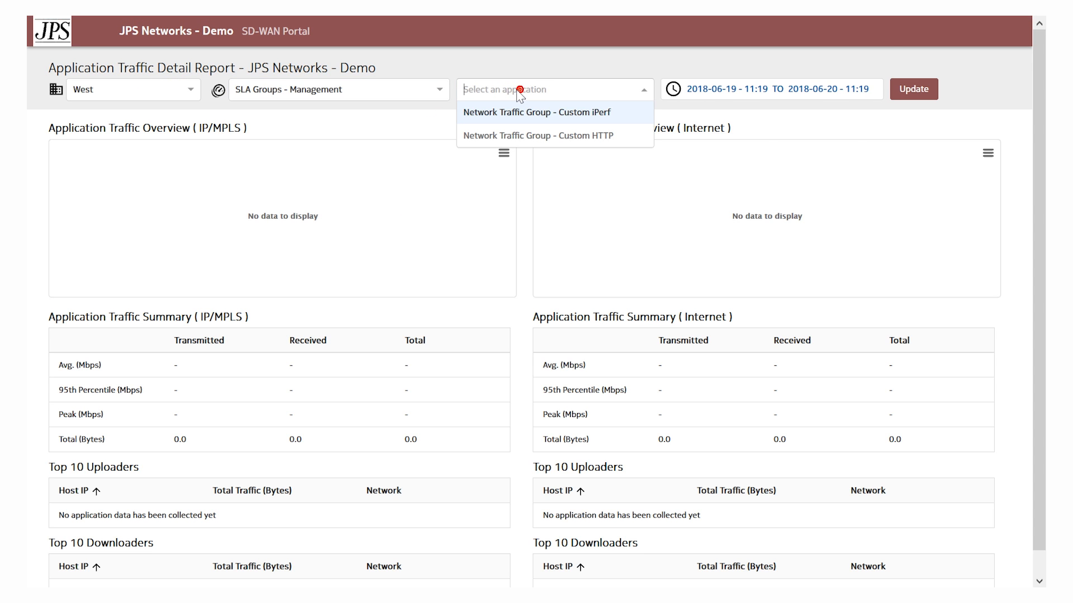
{"action": "left_click", "coordinate": [581, 136]}
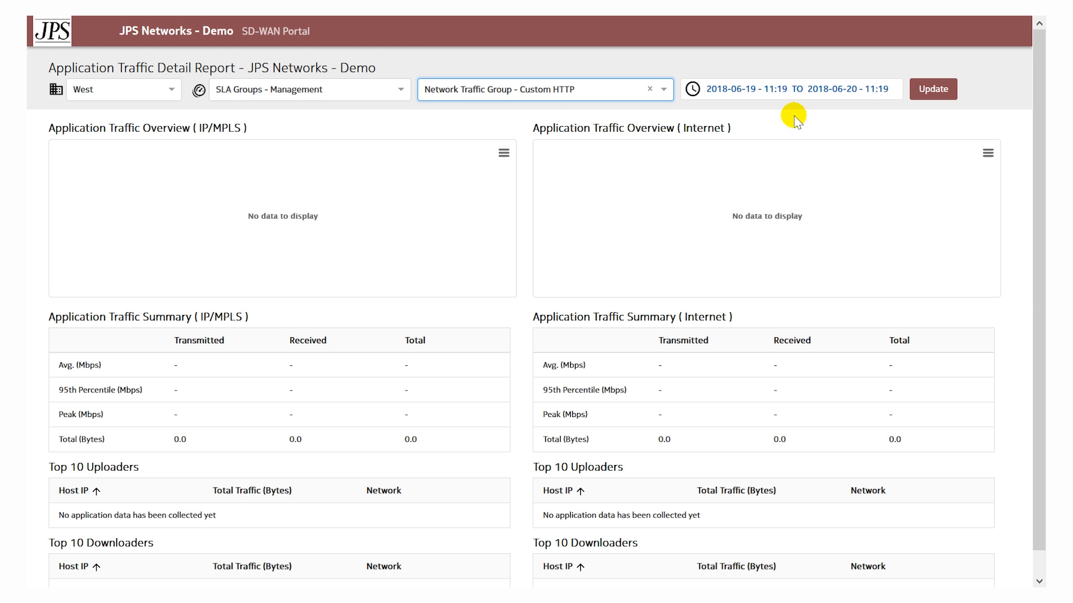
- Update the traffic report to cover the last 7 days and review its IP/MPLS and Internet charts, summaries and top hosts
{"action": "left_click", "coordinate": [850, 88]}
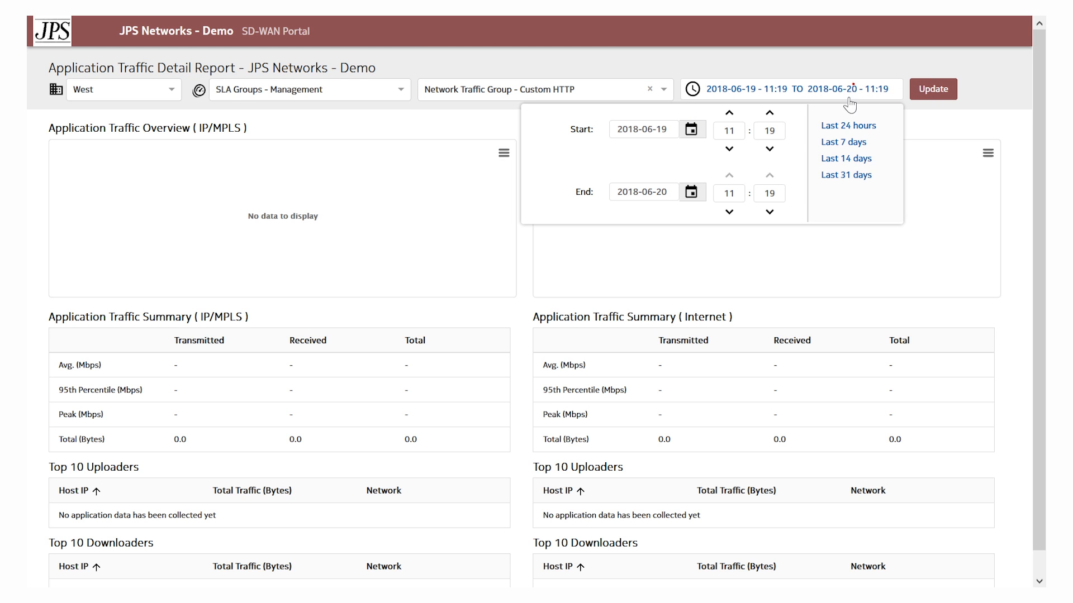
{"action": "left_click", "coordinate": [842, 143]}
{"action": "left_click", "coordinate": [927, 87]}
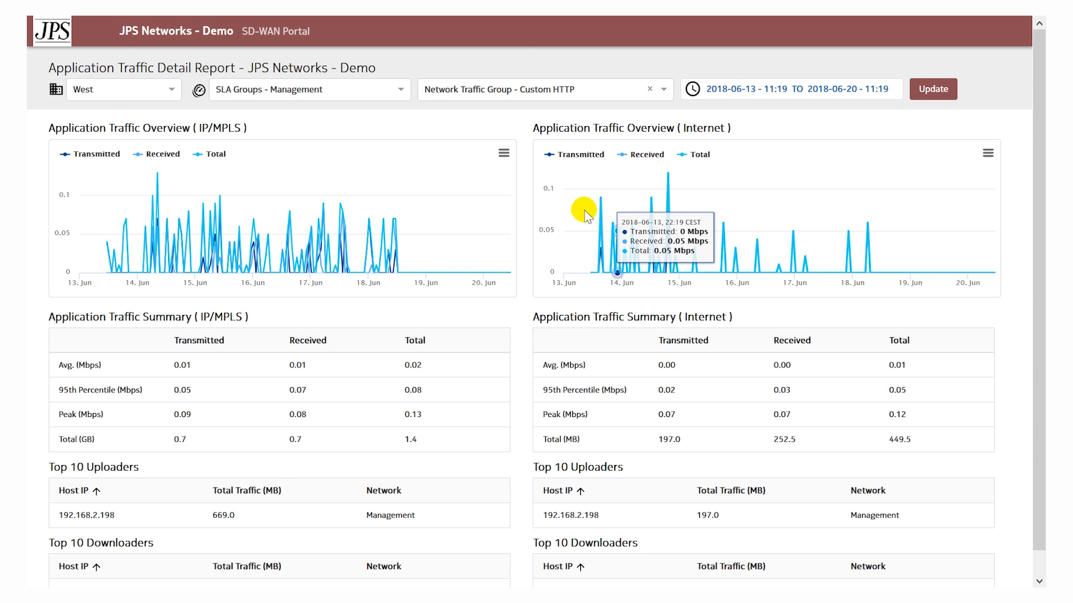
{"action": "scroll", "coordinate": [357, 204], "scroll_direction": "down", "scroll_amount": 1}
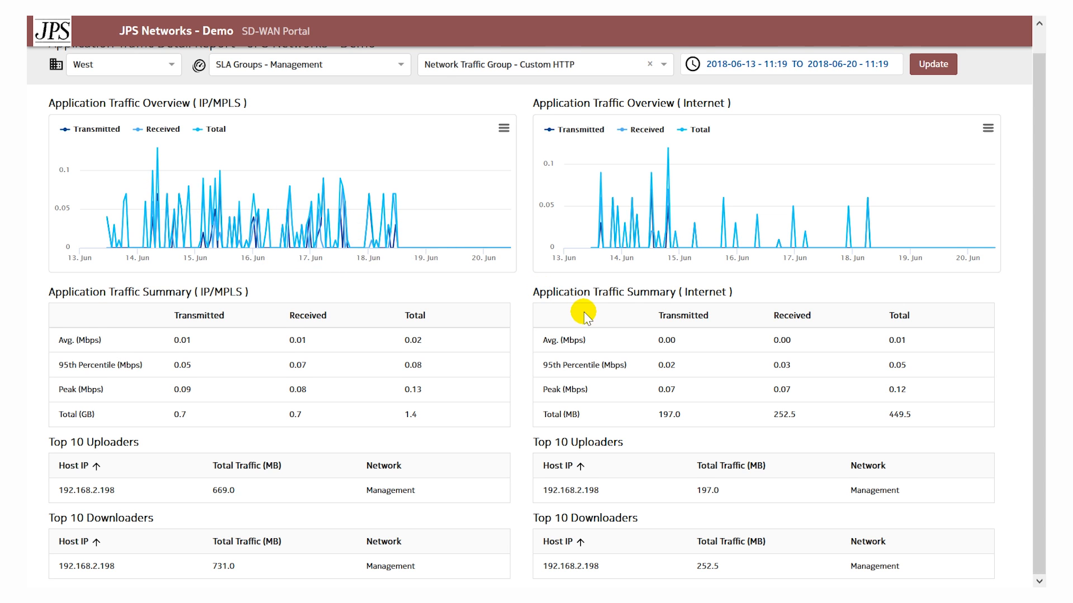
{"action": "scroll", "coordinate": [581, 310], "scroll_direction": "up", "scroll_amount": 1}
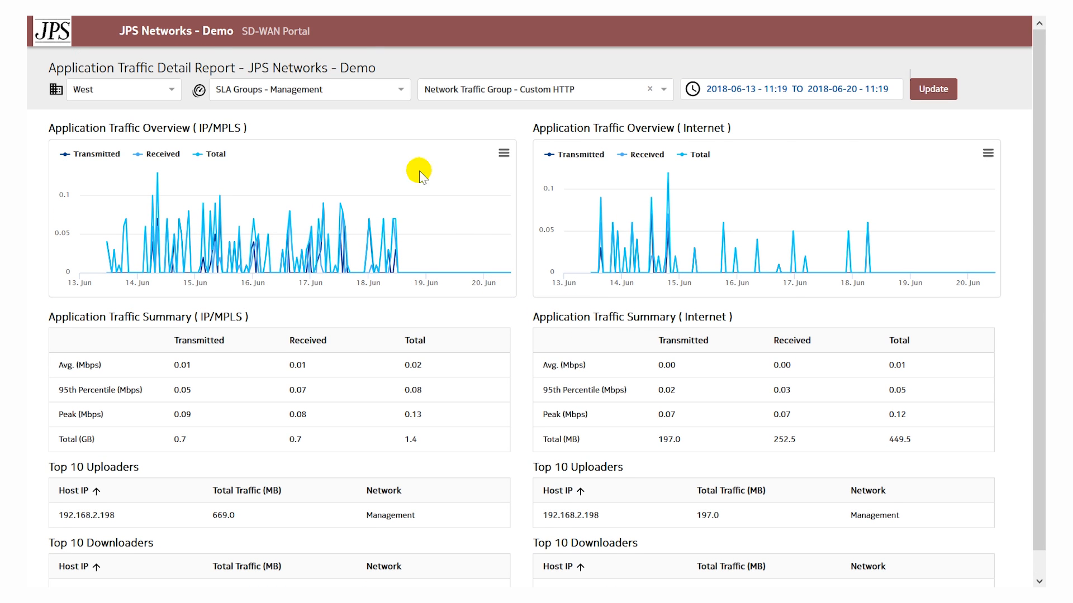
- Return to the portal's branch page and open the Application SLA Groups of the L3 networks
{"action": "mouse_move", "coordinate": [355, 21]}
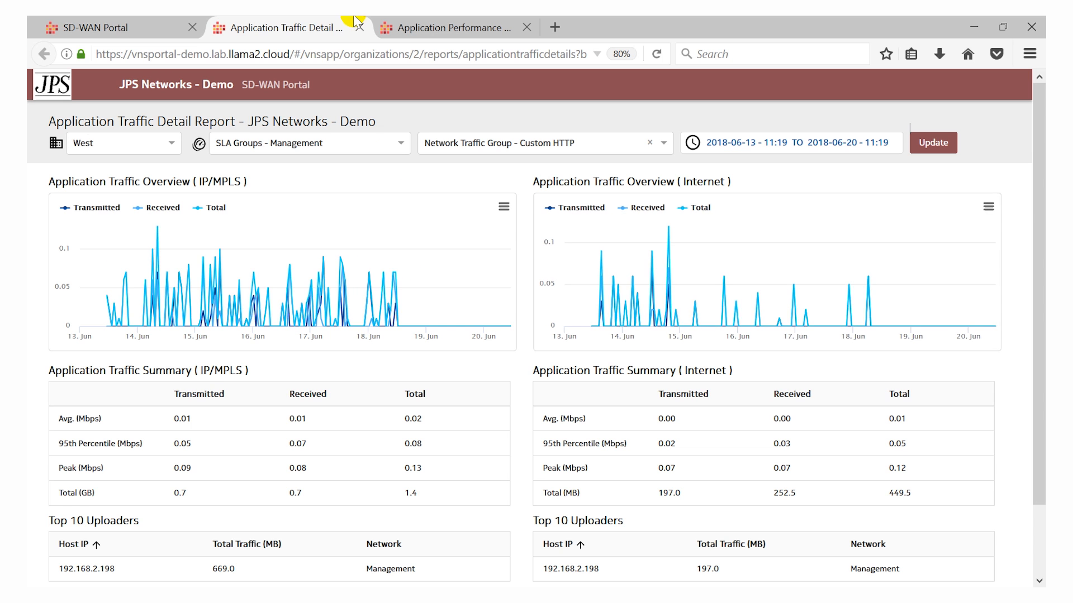
{"action": "left_click", "coordinate": [136, 29]}
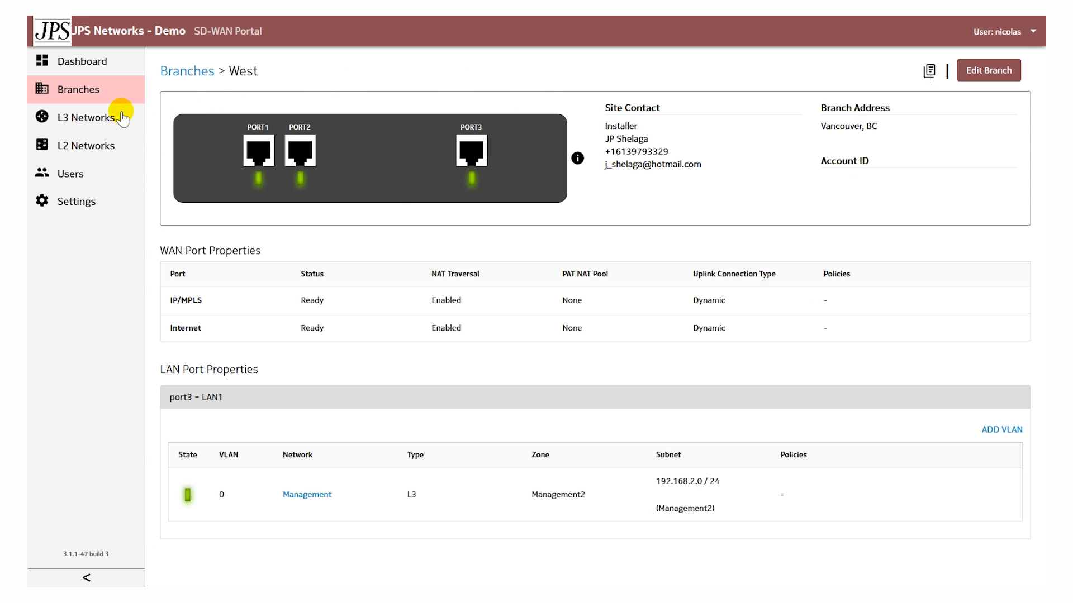
{"action": "left_click", "coordinate": [82, 121]}
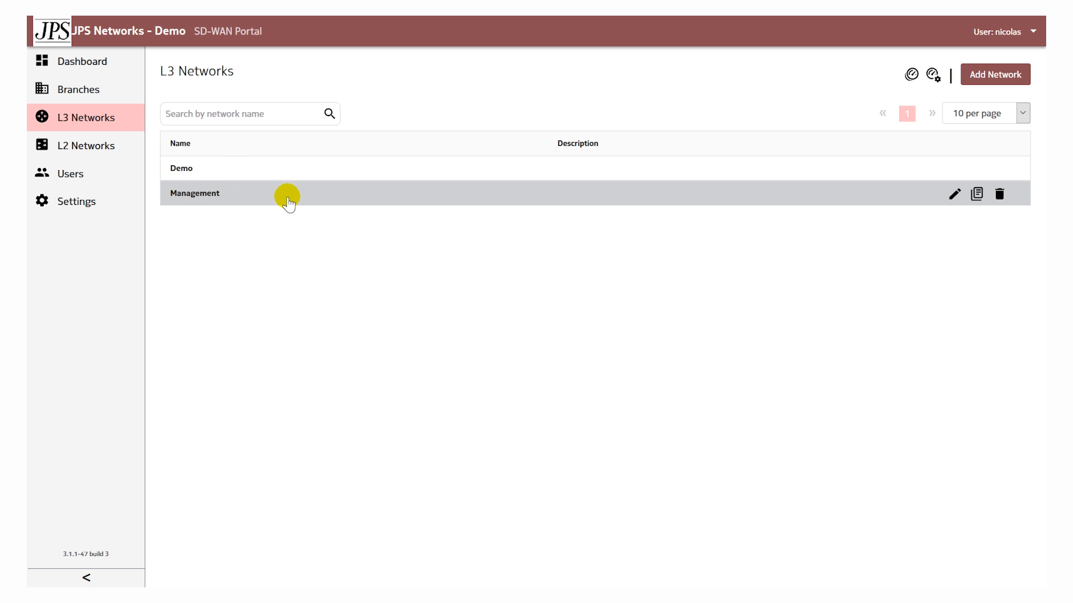
{"action": "left_click", "coordinate": [932, 75]}
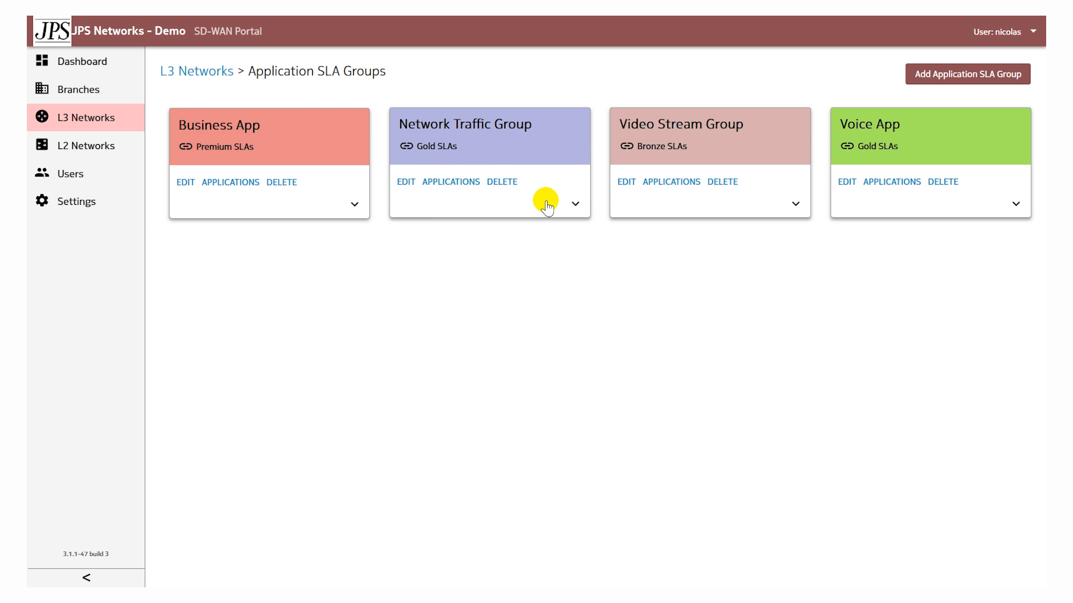
- Review the Network Traffic Group's SLA details without saving and list the applications assigned to the group
{"action": "left_click", "coordinate": [399, 184]}
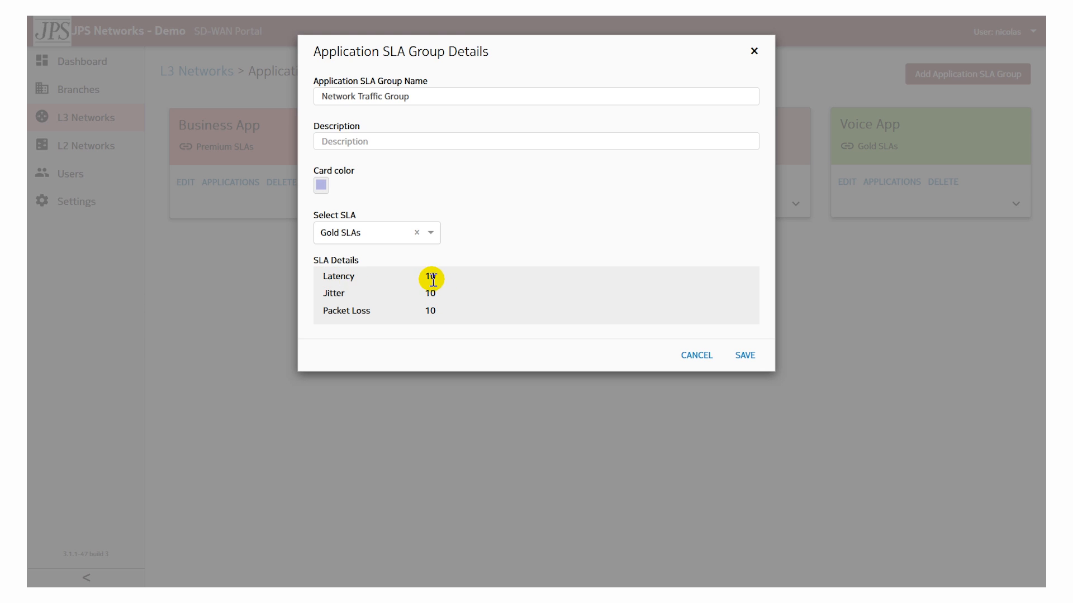
{"action": "left_click", "coordinate": [325, 277]}
{"action": "left_click", "coordinate": [752, 52]}
{"action": "left_click", "coordinate": [572, 203]}
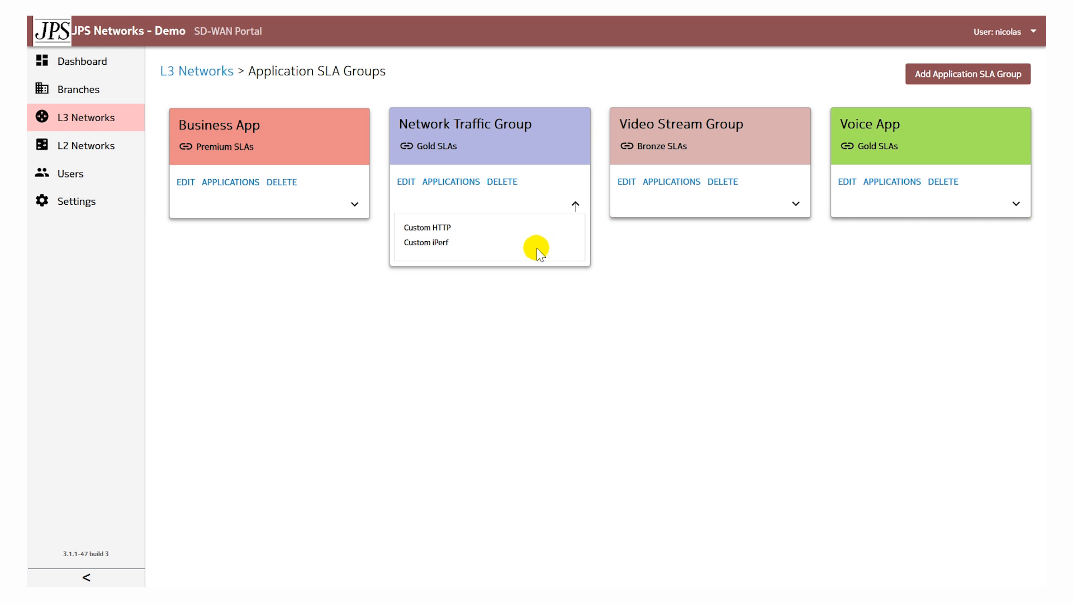
{"action": "left_click", "coordinate": [448, 226]}
{"action": "left_click_drag", "start_coordinate": [454, 228], "coordinate": [403, 229]}
{"action": "left_click", "coordinate": [458, 291]}
- Open the Management L3 network, review its zones and branches, and show the outbound rules under Application Control
{"action": "left_click", "coordinate": [216, 71]}
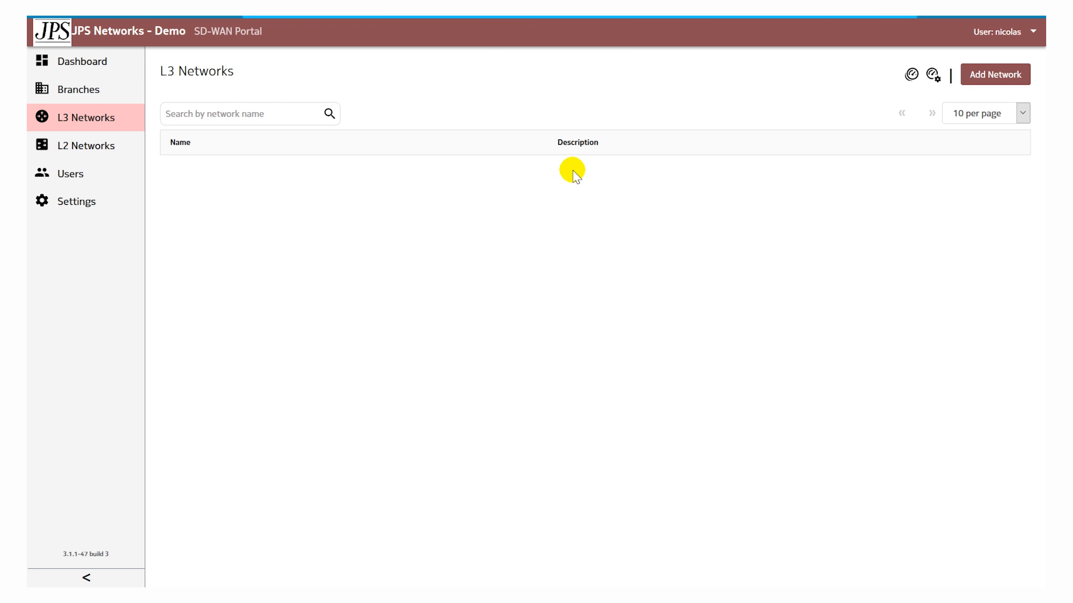
{"action": "left_click", "coordinate": [546, 196]}
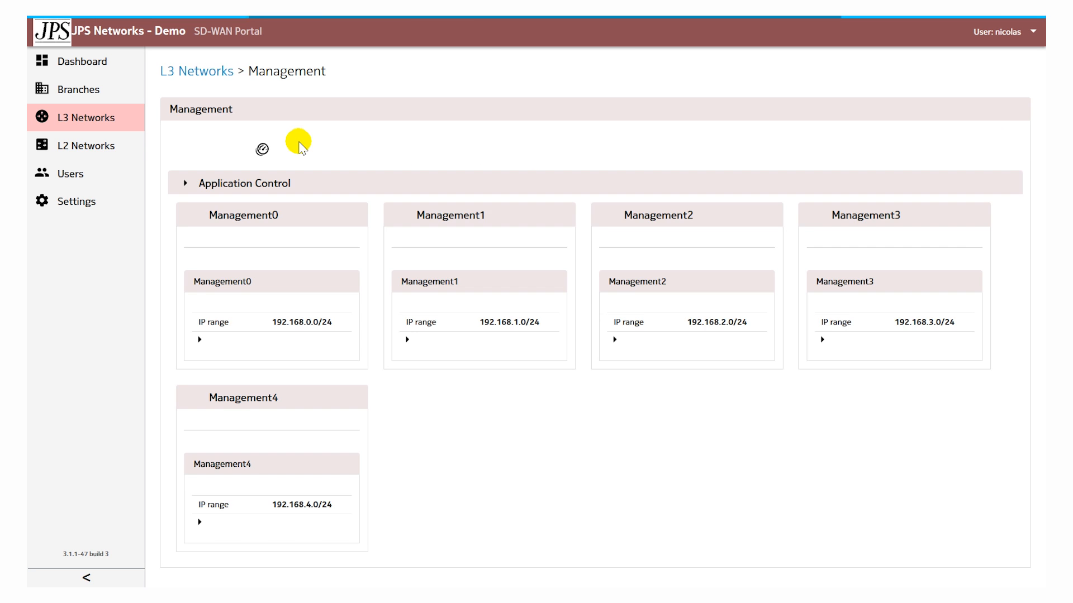
{"action": "left_click", "coordinate": [198, 183]}
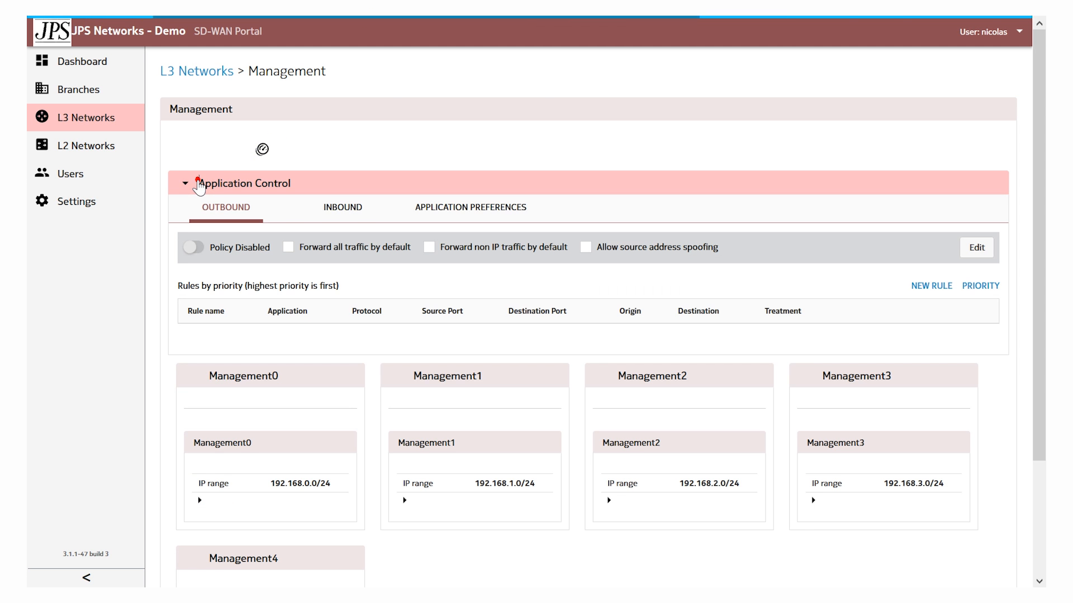
{"action": "left_click", "coordinate": [197, 183]}
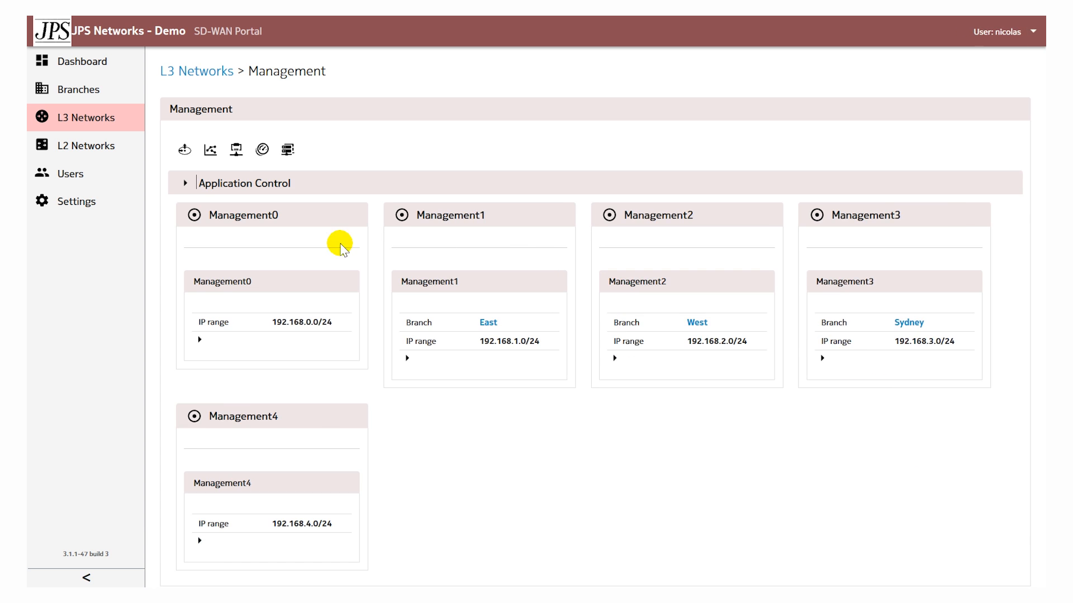
{"action": "left_click", "coordinate": [296, 261]}
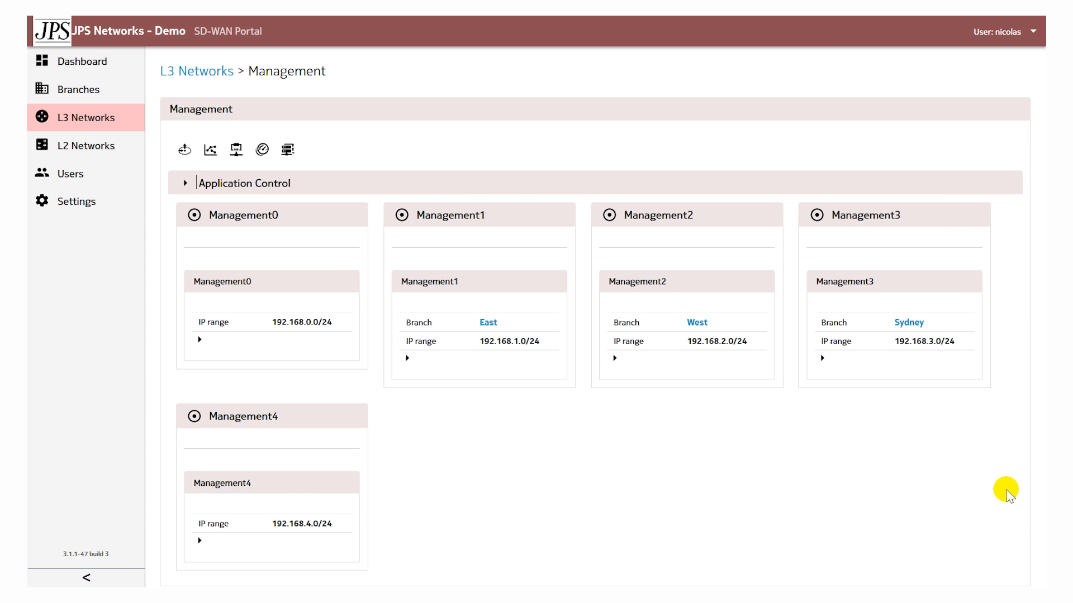
{"action": "mouse_move", "coordinate": [393, 231]}
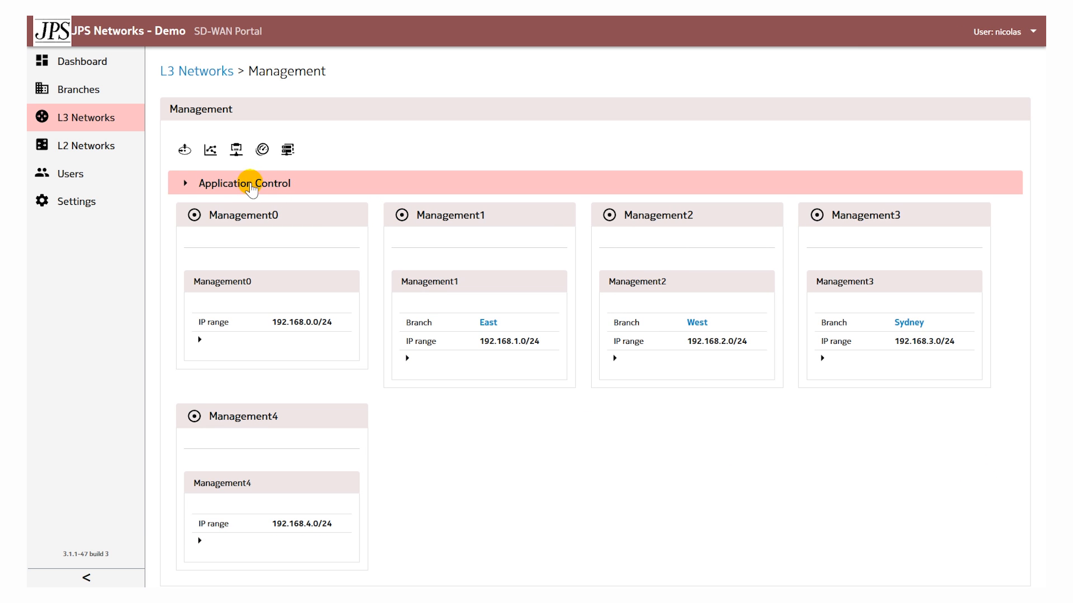
{"action": "left_click", "coordinate": [185, 184]}
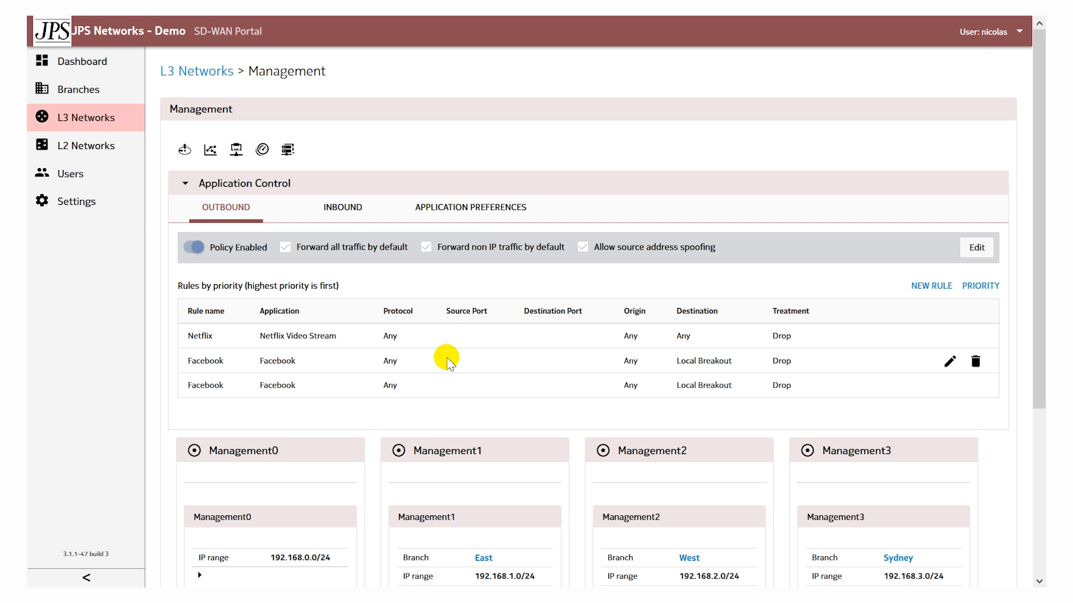
- Start a new application preference in the Management network for Network Traffic Group - Custom HTTP with the MPLS Network profile
{"action": "left_click", "coordinate": [471, 213]}
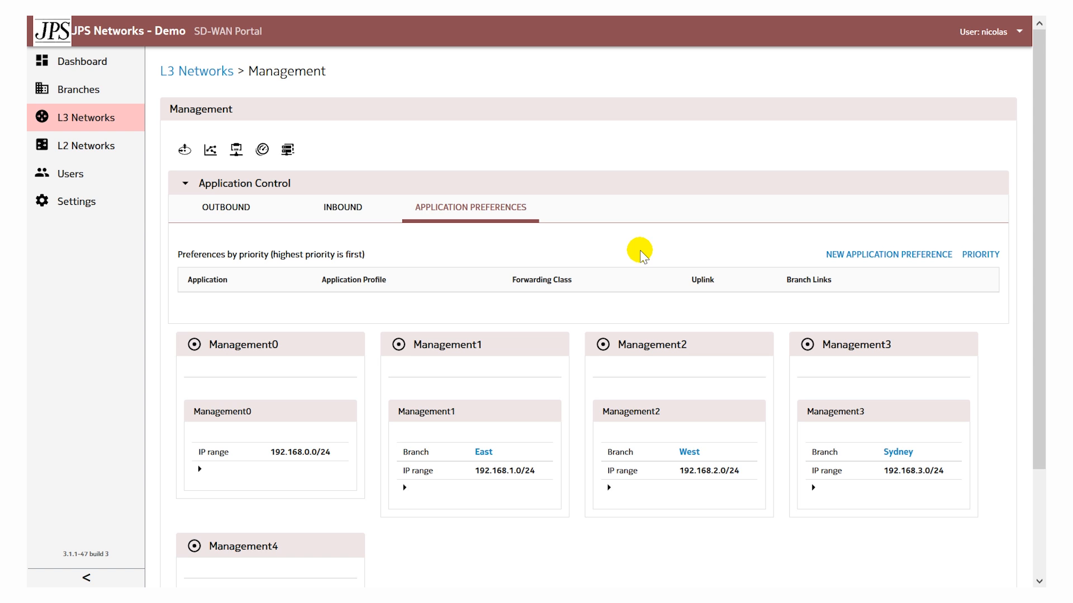
{"action": "left_click", "coordinate": [873, 254]}
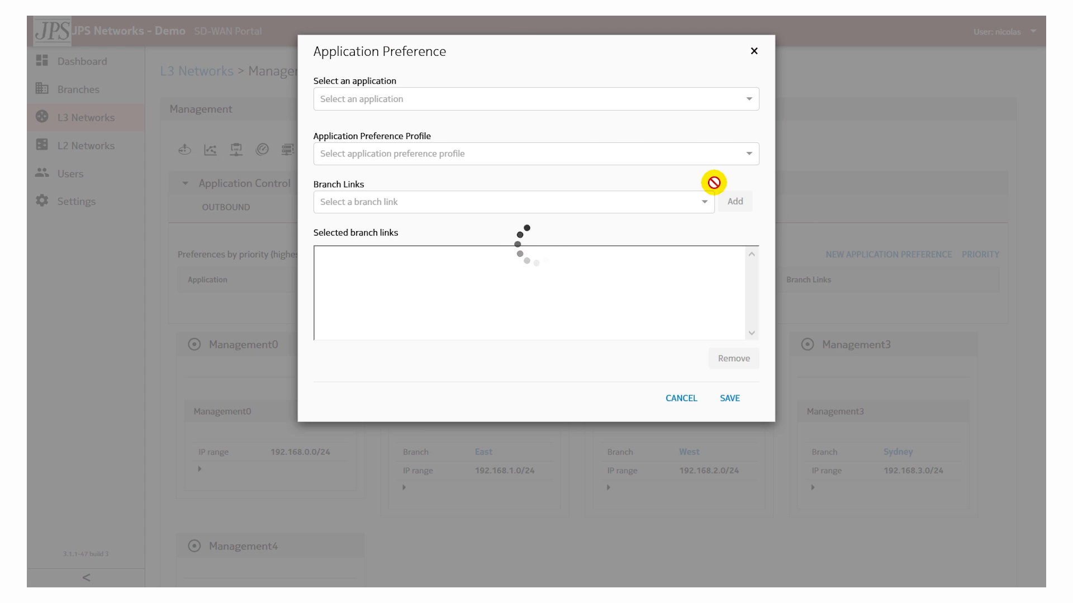
{"action": "left_click", "coordinate": [577, 100]}
{"action": "left_click", "coordinate": [575, 100]}
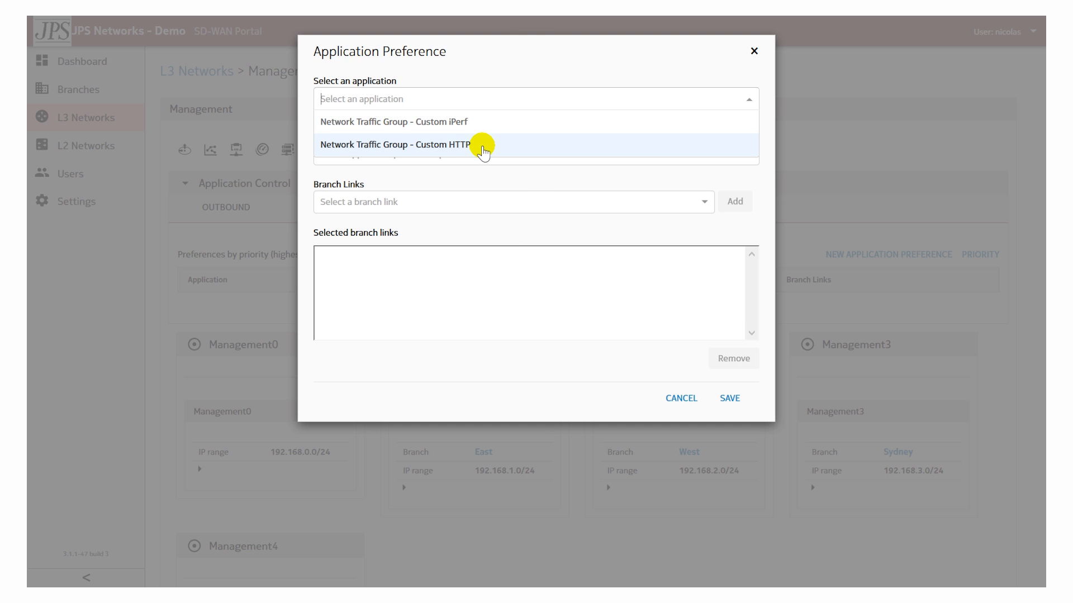
{"action": "left_click", "coordinate": [480, 146]}
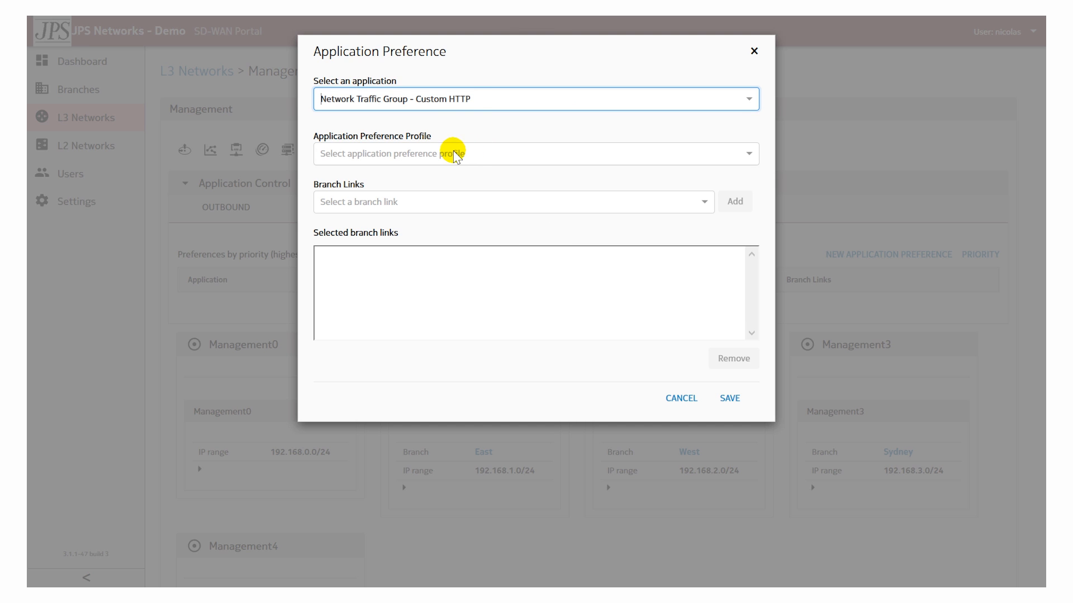
{"action": "left_click", "coordinate": [453, 154]}
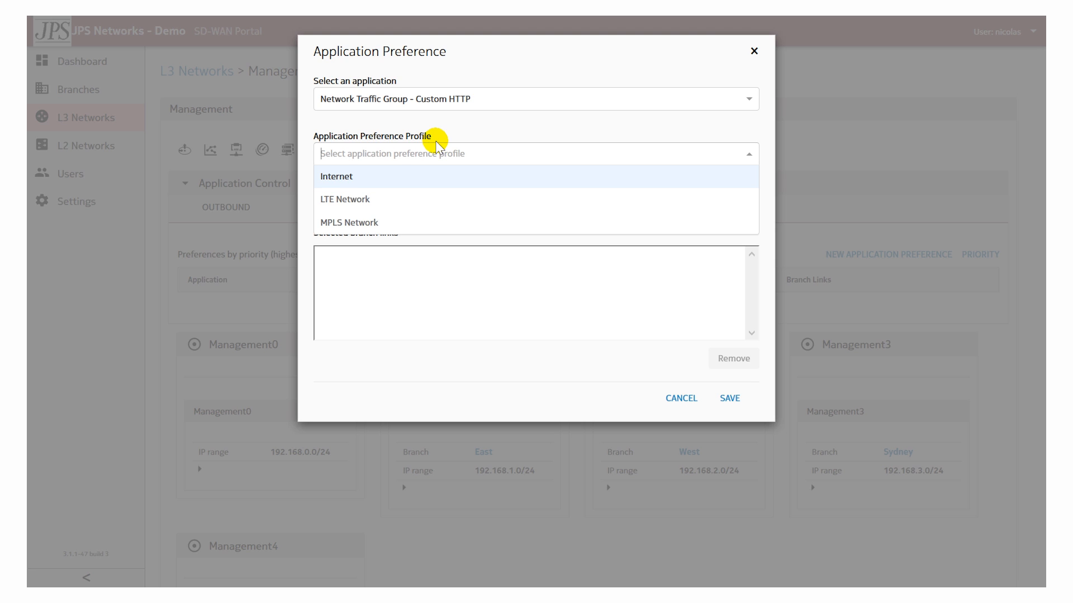
{"action": "left_click", "coordinate": [374, 223]}
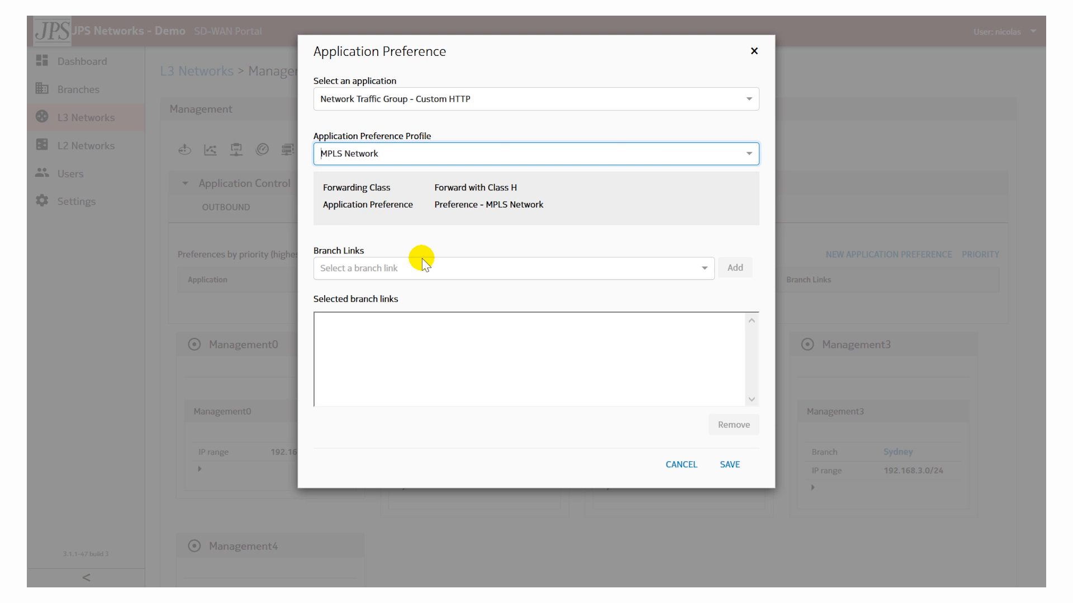
- Add the West - LAN1 - 0 branch link to the application preference and save it
{"action": "left_click", "coordinate": [474, 272]}
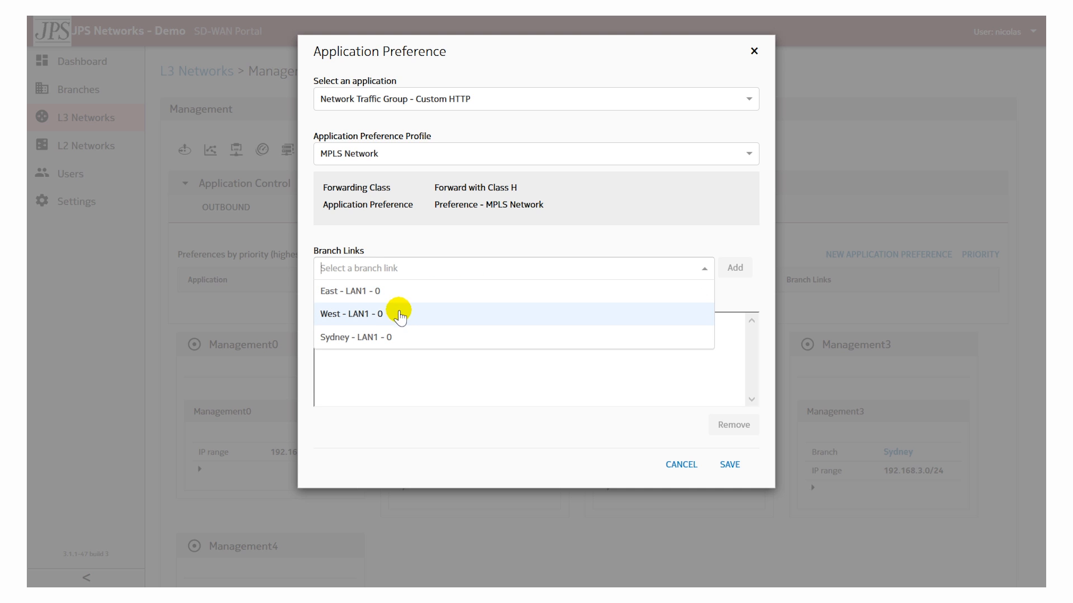
{"action": "left_click", "coordinate": [369, 314]}
{"action": "left_click", "coordinate": [735, 267]}
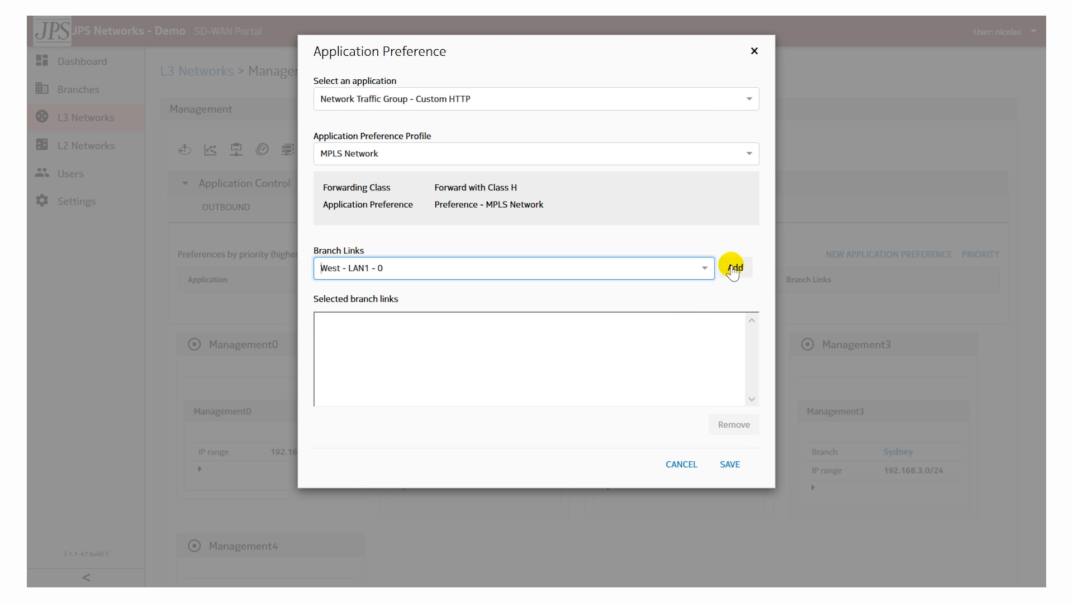
{"action": "left_click", "coordinate": [730, 464]}
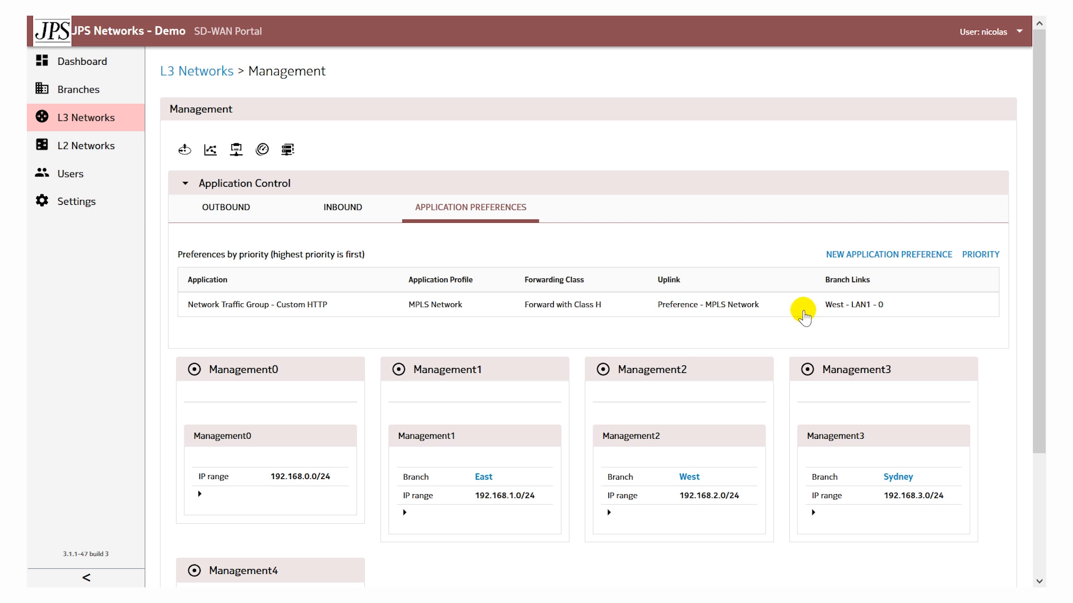
- Open the Application Performance Report for the Management L3 network
{"action": "mouse_move", "coordinate": [685, 309]}
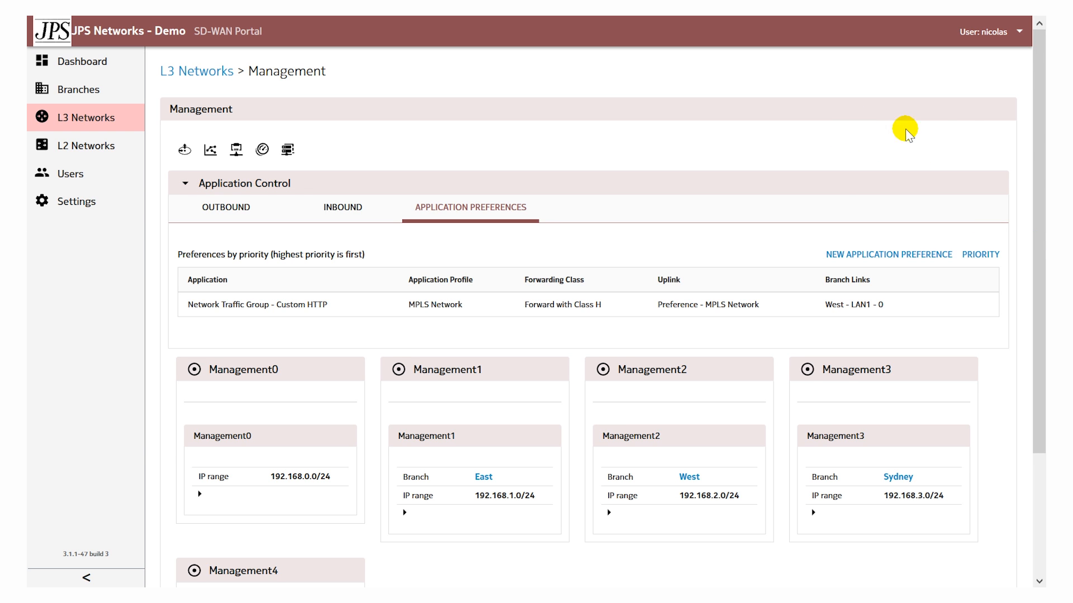
{"action": "mouse_move", "coordinate": [992, 111]}
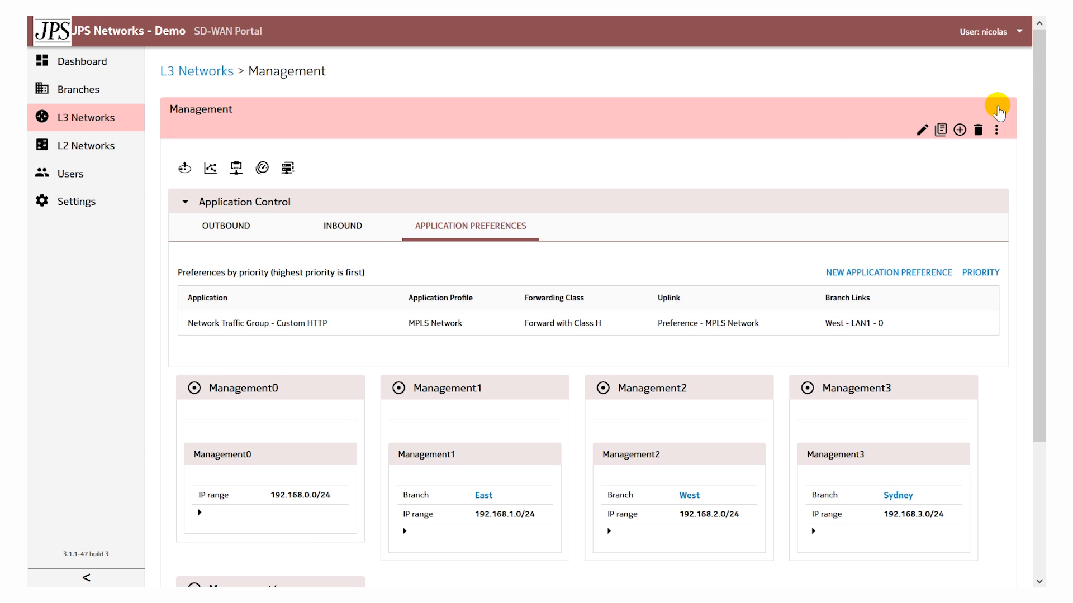
{"action": "left_click", "coordinate": [941, 131]}
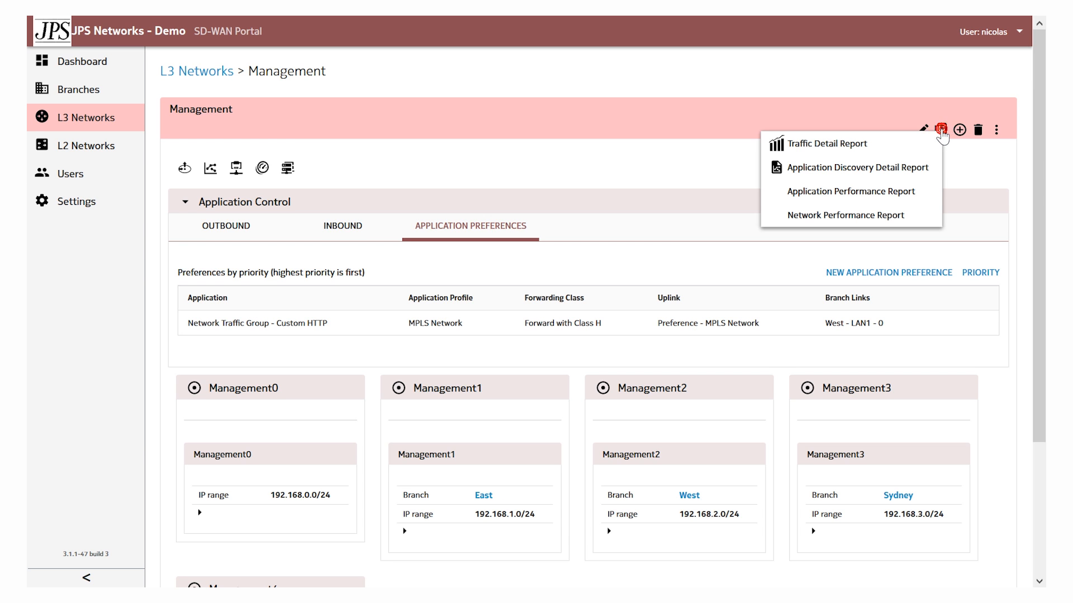
{"action": "left_click", "coordinate": [858, 192]}
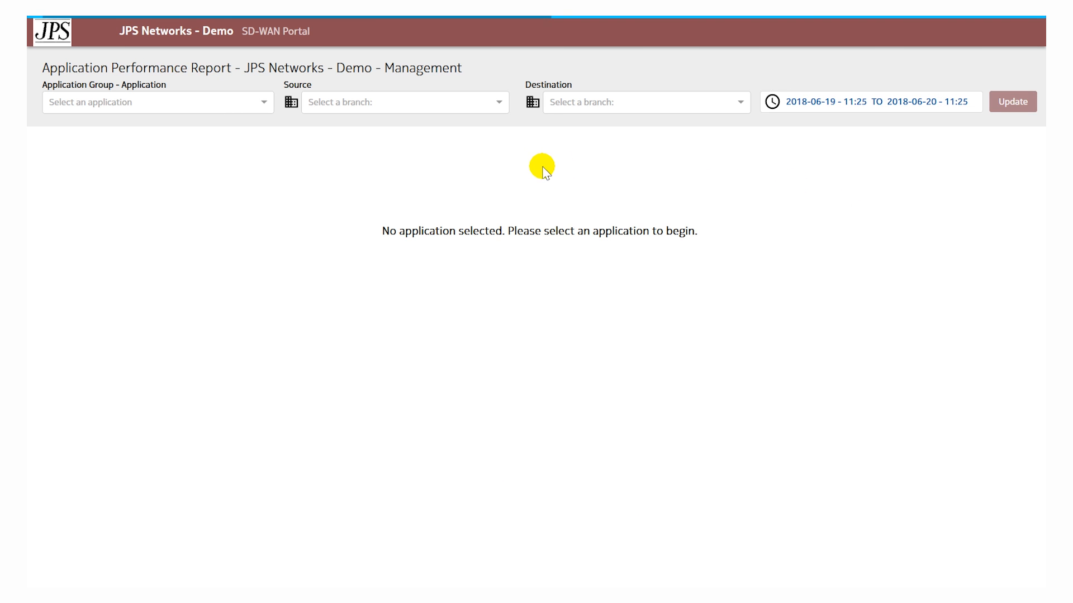
- Generate the report for Network Traffic Group - Custom HTTP from West to East over the last 7 days
{"action": "left_click", "coordinate": [364, 107]}
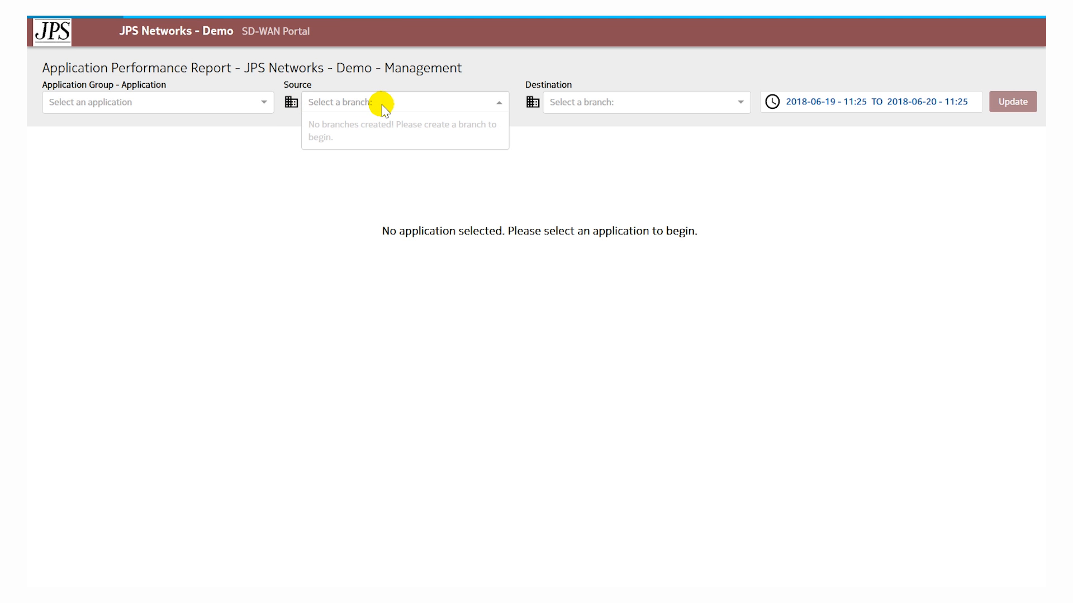
{"action": "left_click", "coordinate": [333, 124]}
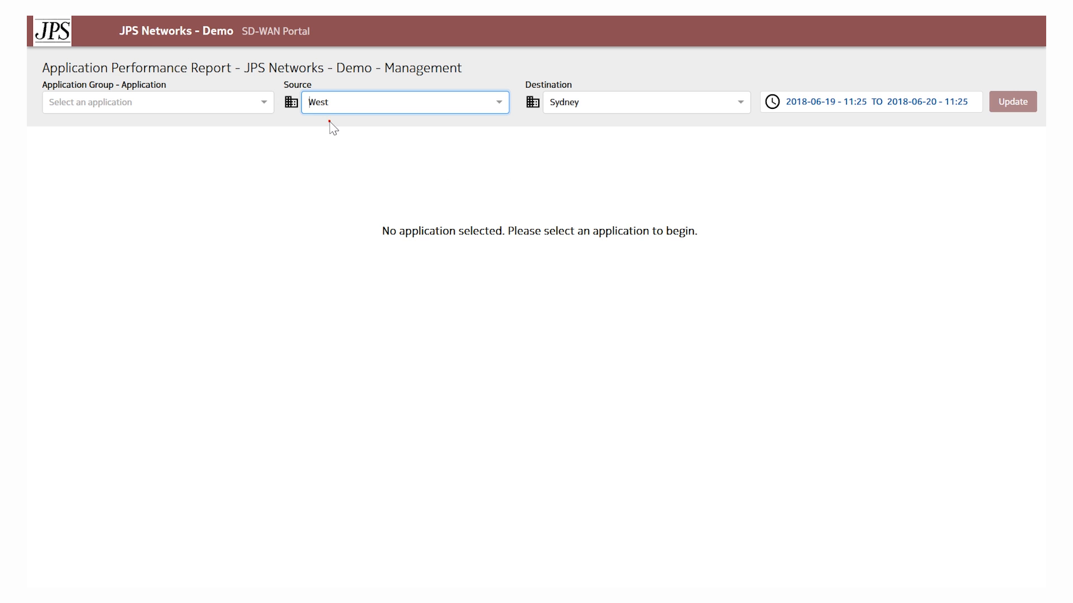
{"action": "left_click", "coordinate": [589, 110]}
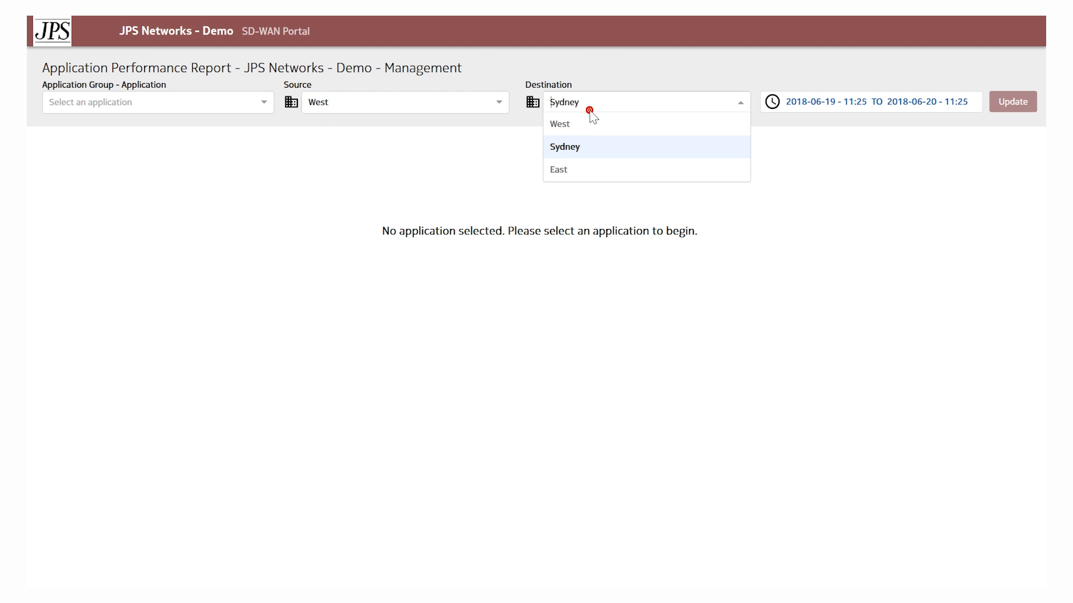
{"action": "left_click", "coordinate": [577, 173]}
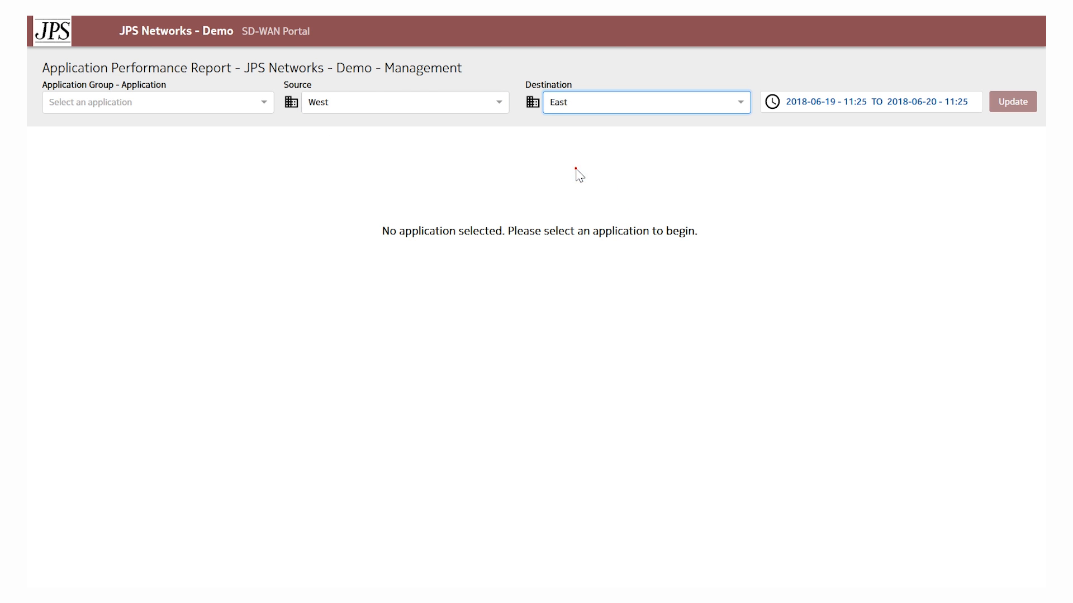
{"action": "left_click", "coordinate": [195, 106]}
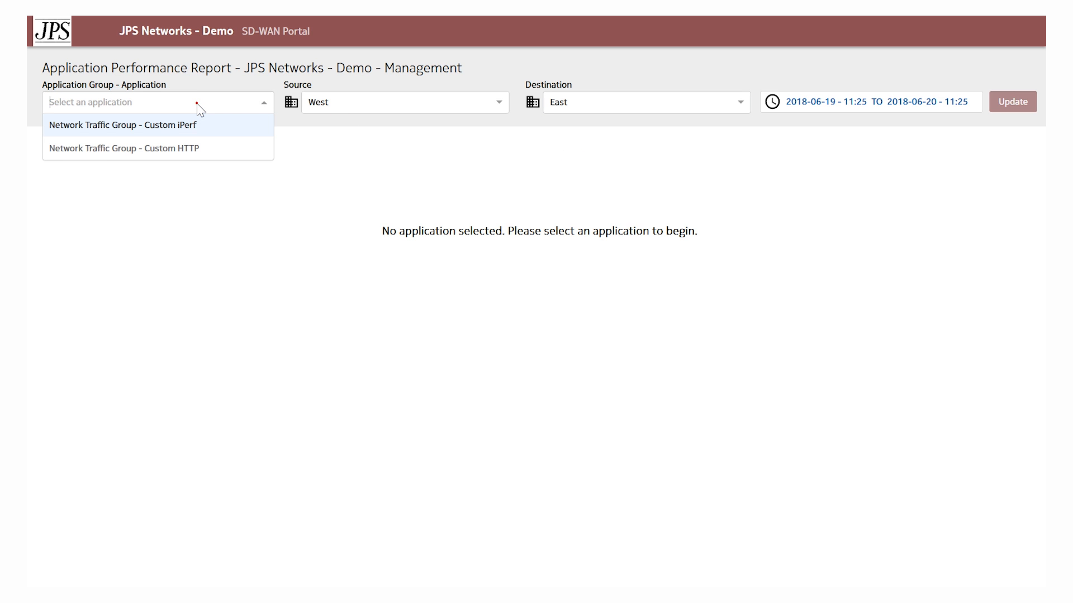
{"action": "left_click", "coordinate": [189, 150]}
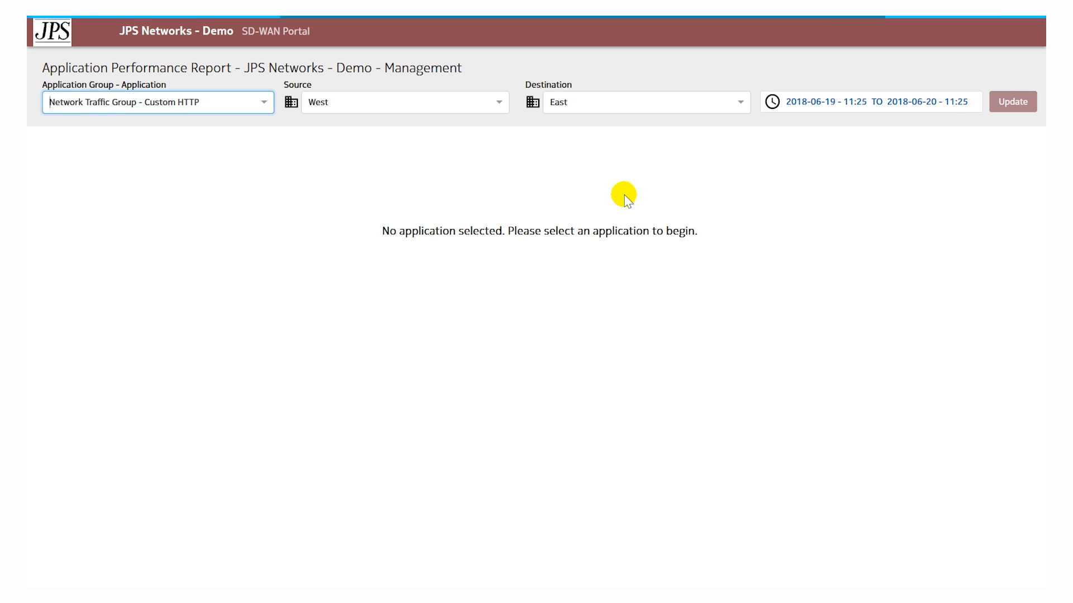
{"action": "left_click", "coordinate": [880, 109]}
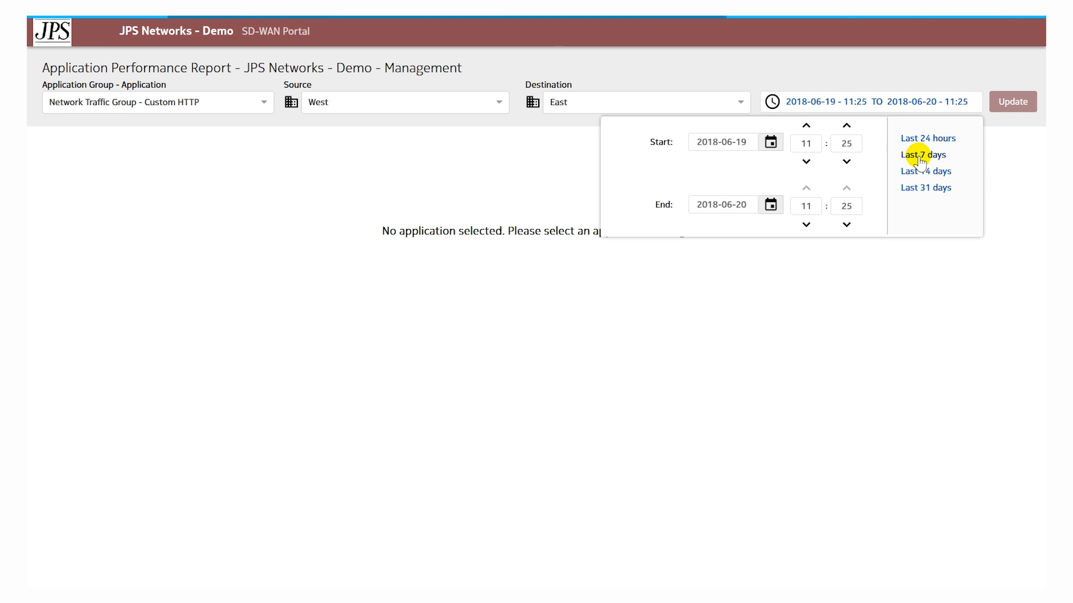
{"action": "left_click", "coordinate": [915, 219]}
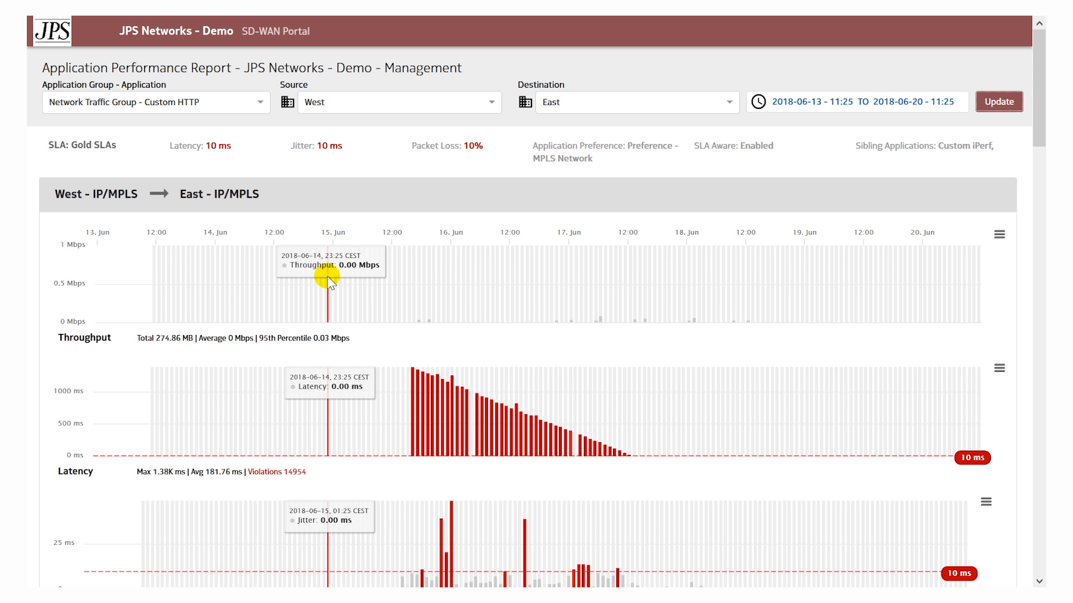
- Zoom the performance charts to about 15 to 18 June and examine throughput, latency, jitter and packet loss between West and East over IP/MPLS
{"action": "left_click_drag", "start_coordinate": [347, 293], "coordinate": [621, 320]}
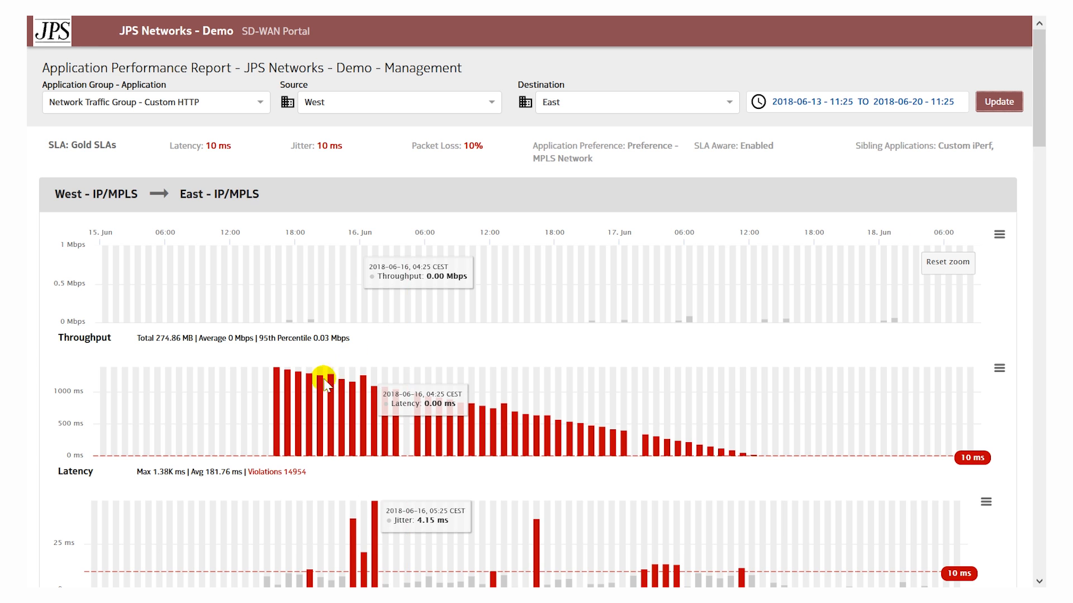
{"action": "scroll", "coordinate": [340, 401], "scroll_direction": "down", "scroll_amount": 1}
{"action": "scroll", "coordinate": [341, 401], "scroll_direction": "down", "scroll_amount": 5}
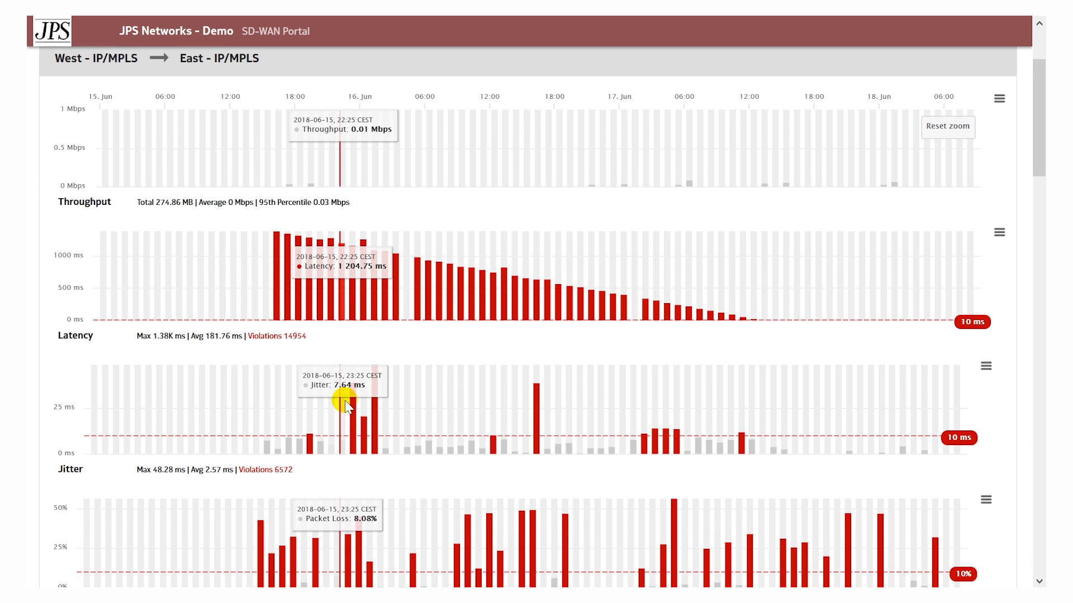
{"action": "scroll", "coordinate": [353, 381], "scroll_direction": "down", "scroll_amount": 1}
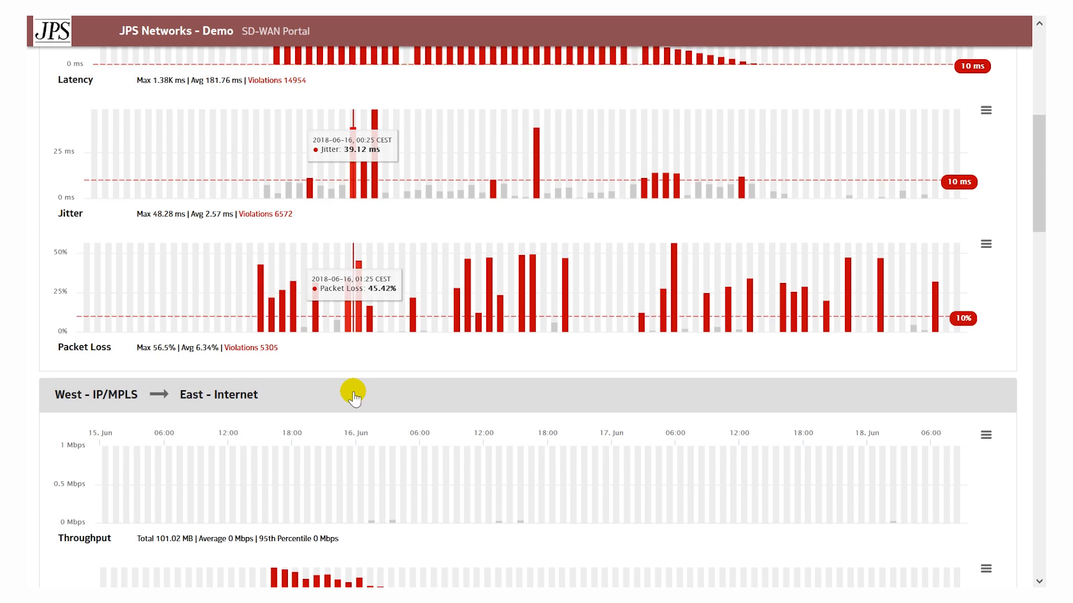
{"action": "scroll", "coordinate": [391, 419], "scroll_direction": "up", "scroll_amount": 2}
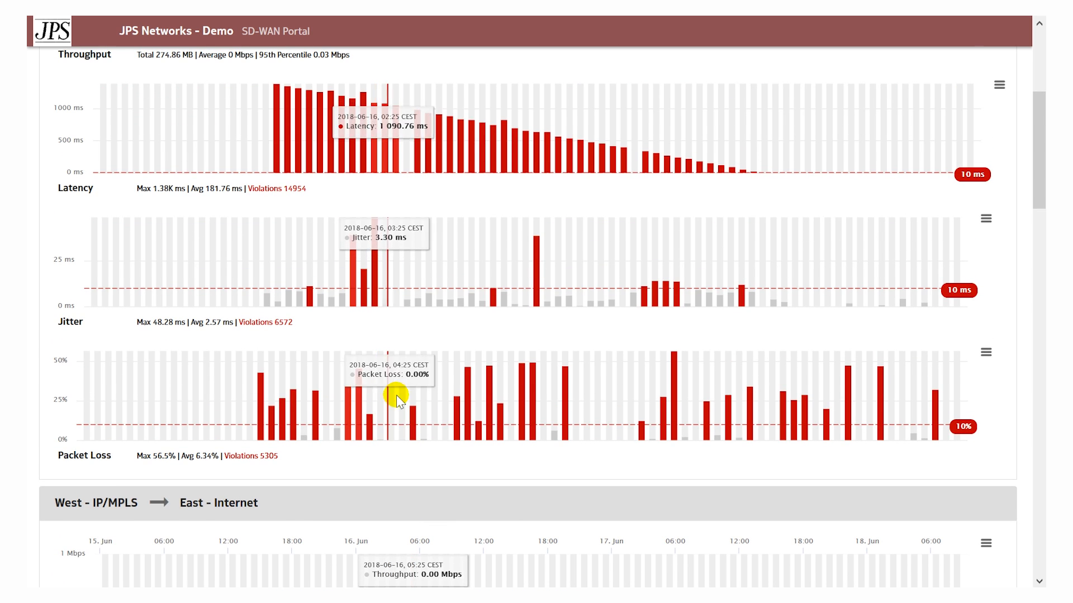
{"action": "scroll", "coordinate": [490, 403], "scroll_direction": "up", "scroll_amount": 5}
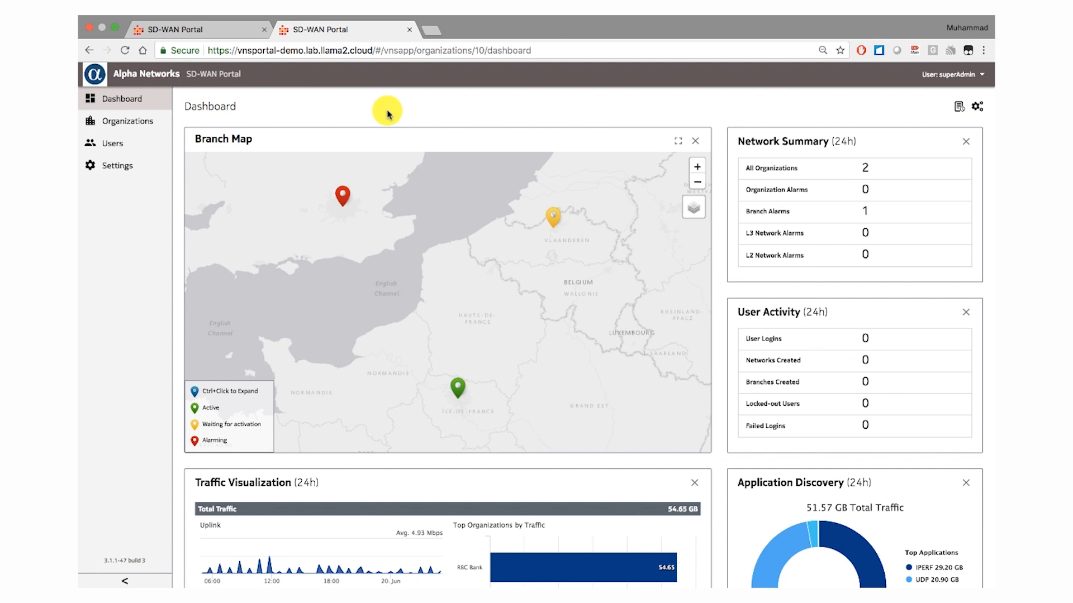
- Review the Alpha Networks dashboard's branch map, network summary, user activity, traffic visualization and application discovery
{"action": "scroll", "coordinate": [642, 113], "scroll_direction": "down", "scroll_amount": 1}
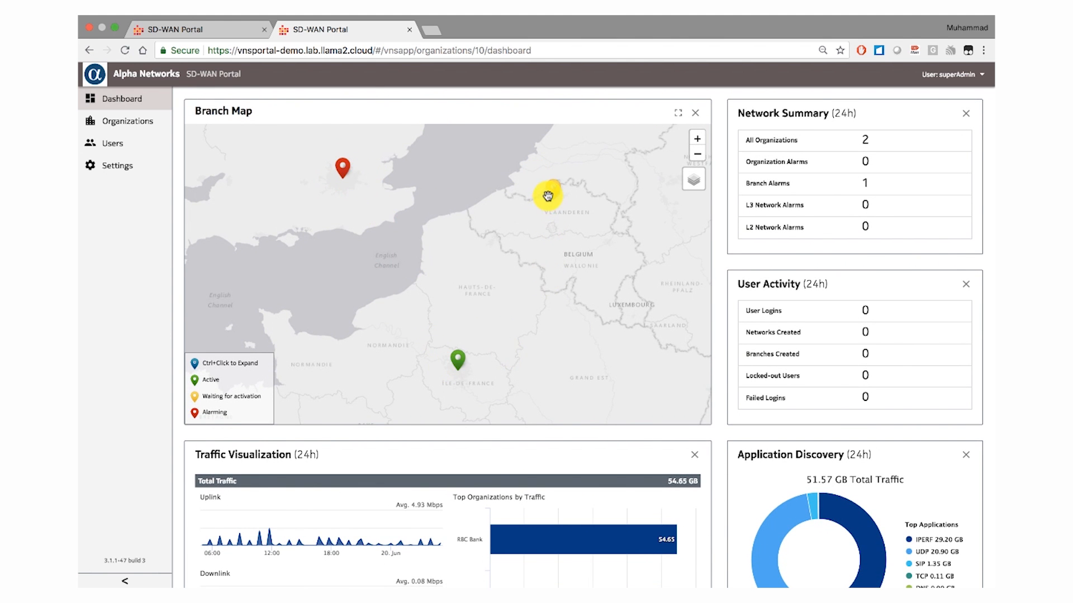
{"action": "scroll", "coordinate": [719, 439], "scroll_direction": "down", "scroll_amount": 3}
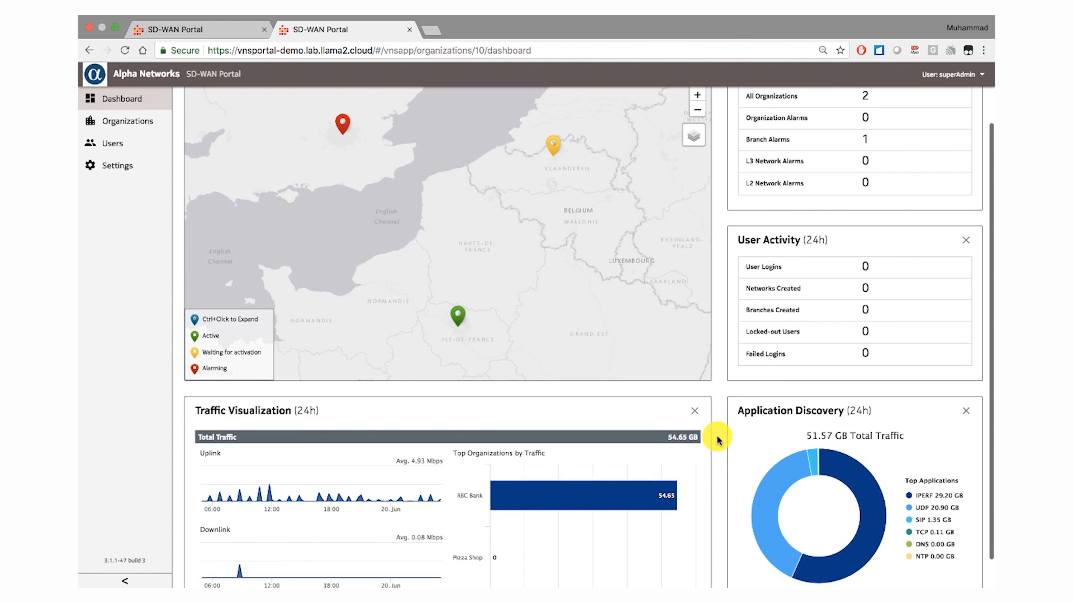
{"action": "mouse_move", "coordinate": [253, 476]}
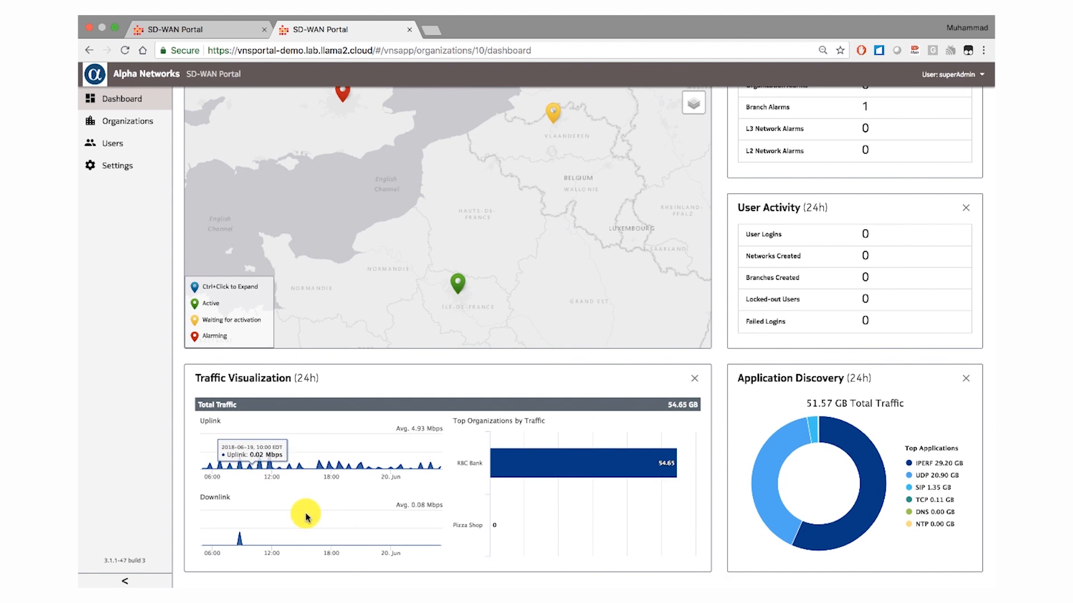
{"action": "mouse_move", "coordinate": [804, 428]}
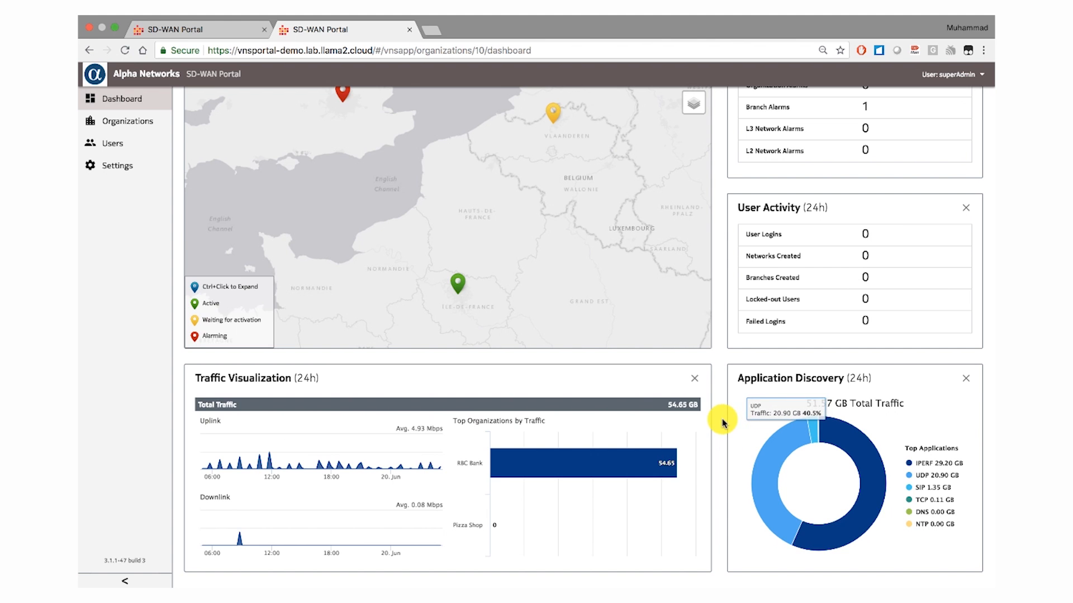
{"action": "scroll", "coordinate": [719, 420], "scroll_direction": "up", "scroll_amount": 4}
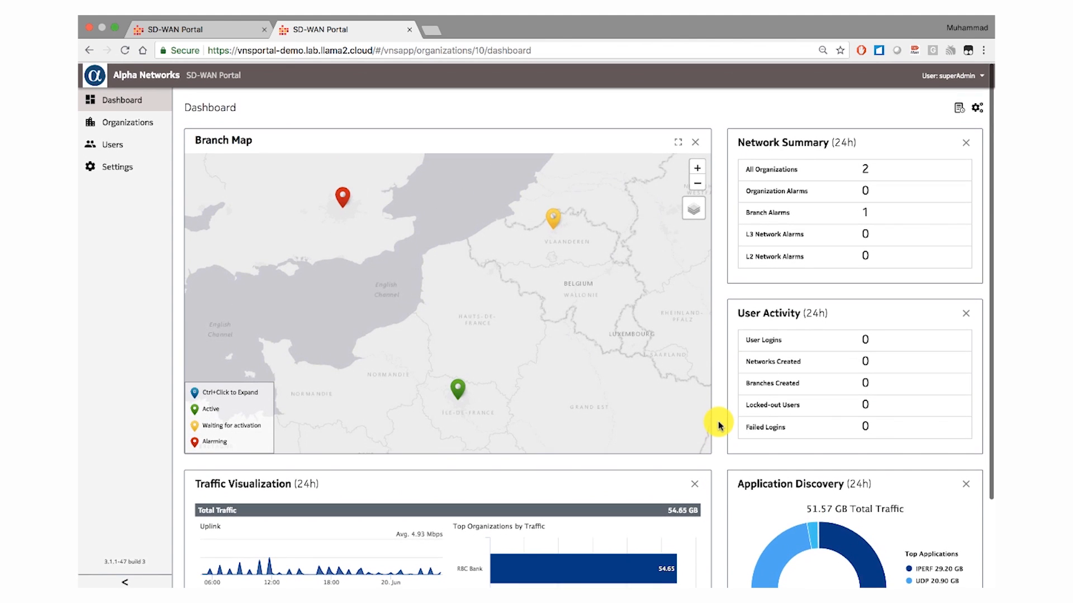
- Review the organizations' Access Control Settings and open the Customer Profile Manager
{"action": "left_click", "coordinate": [119, 119]}
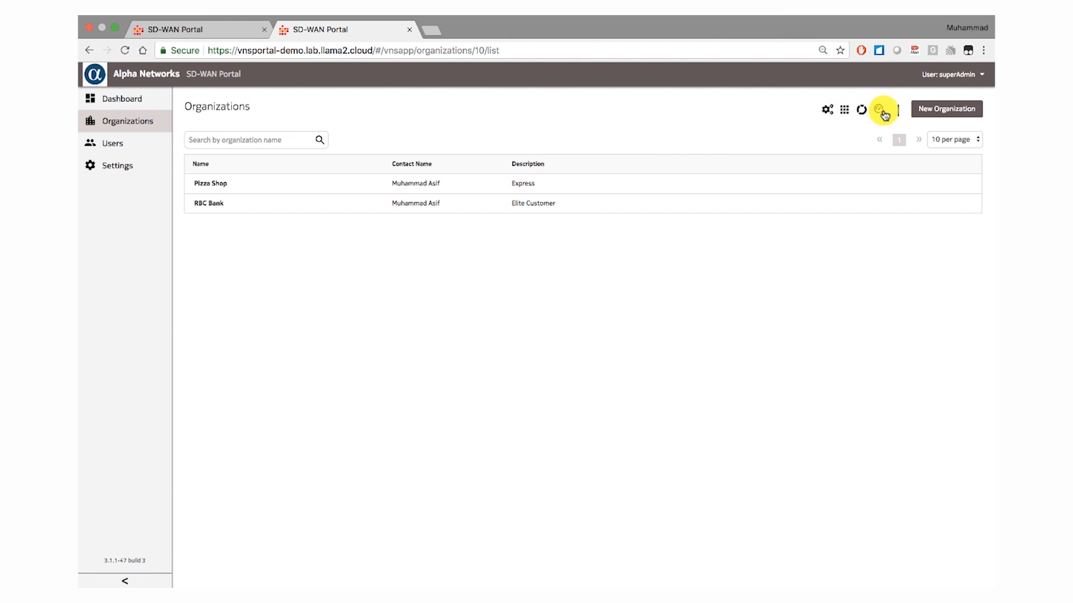
{"action": "left_click", "coordinate": [828, 111]}
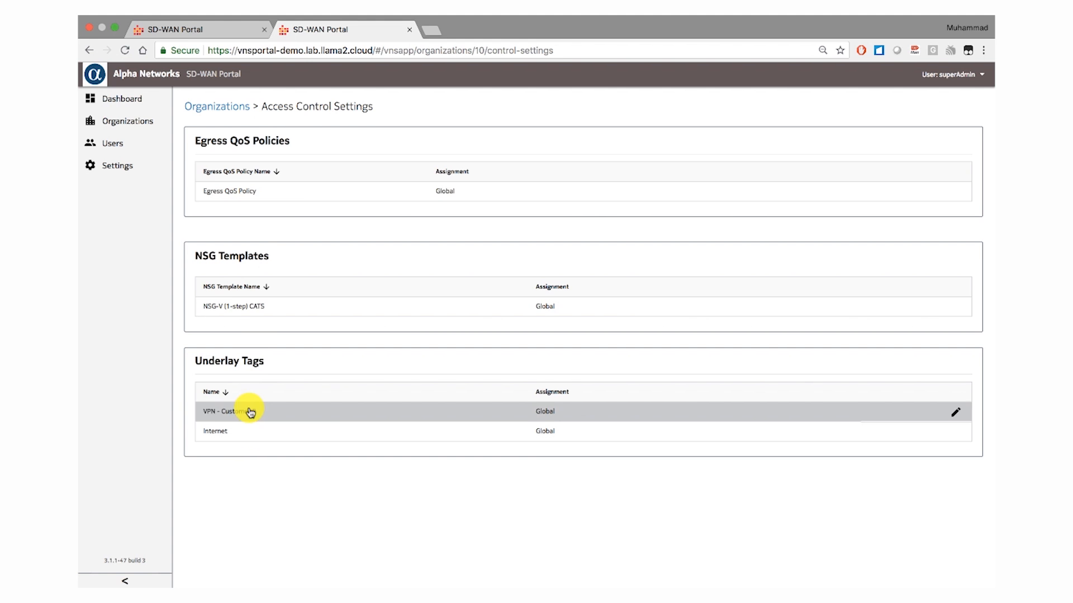
{"action": "left_click", "coordinate": [241, 108]}
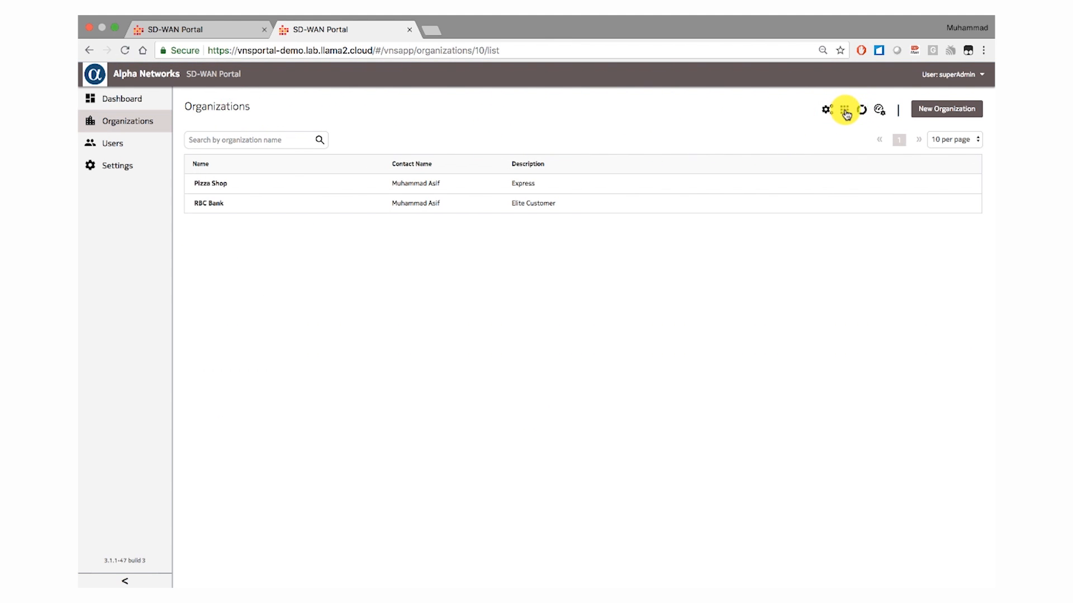
{"action": "left_click", "coordinate": [844, 111]}
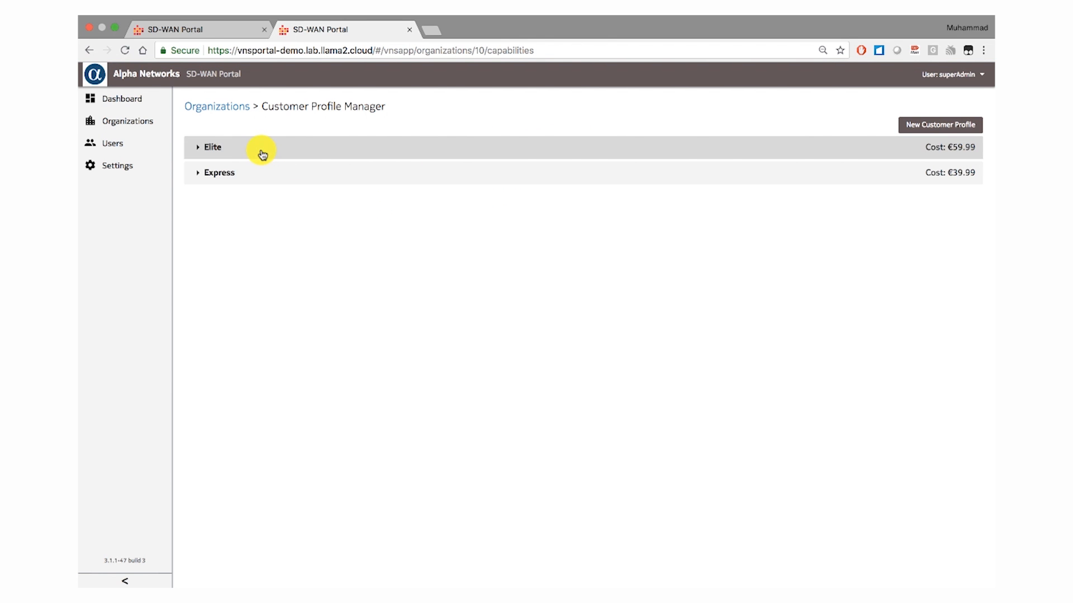
- Inspect the Elite profile's capabilities, and create a customer profile named Express Lite priced at 10.00 USD, expanding its entry
{"action": "left_click", "coordinate": [260, 153]}
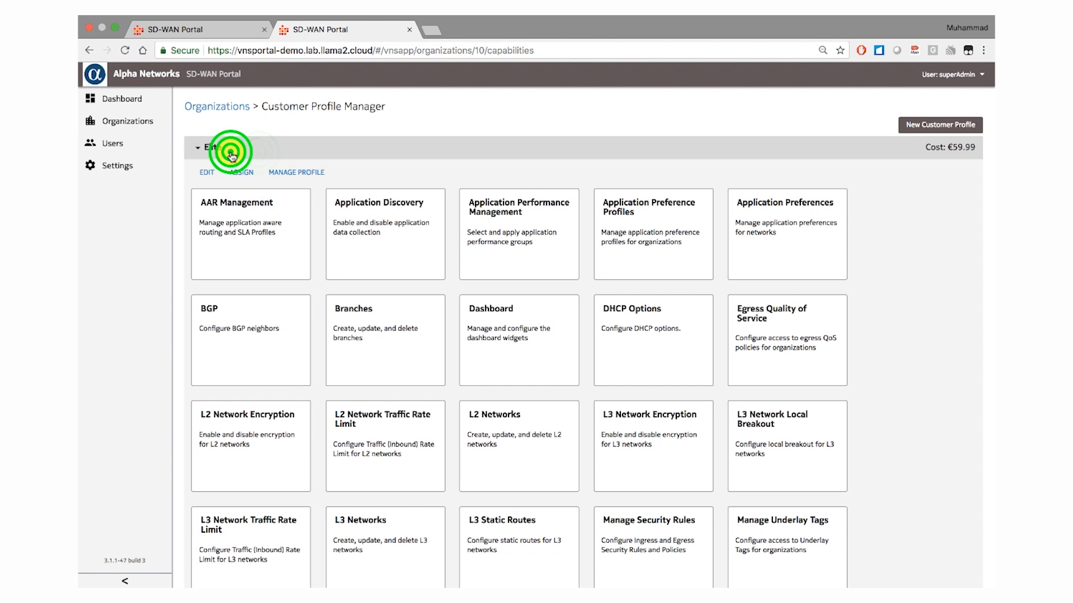
{"action": "left_click", "coordinate": [232, 154]}
{"action": "left_click", "coordinate": [945, 126]}
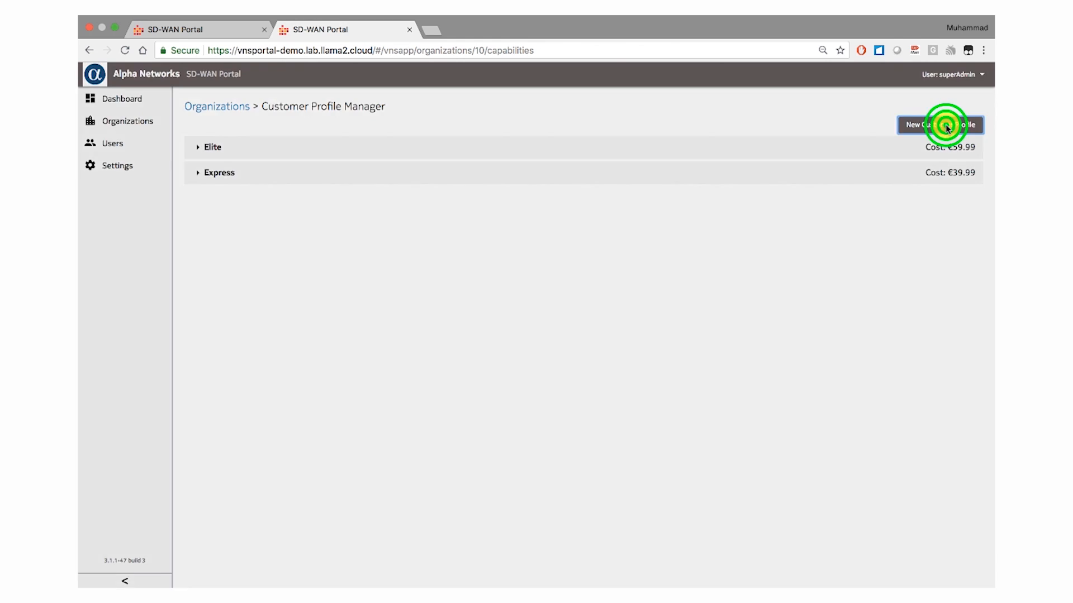
{"action": "left_click", "coordinate": [442, 128]}
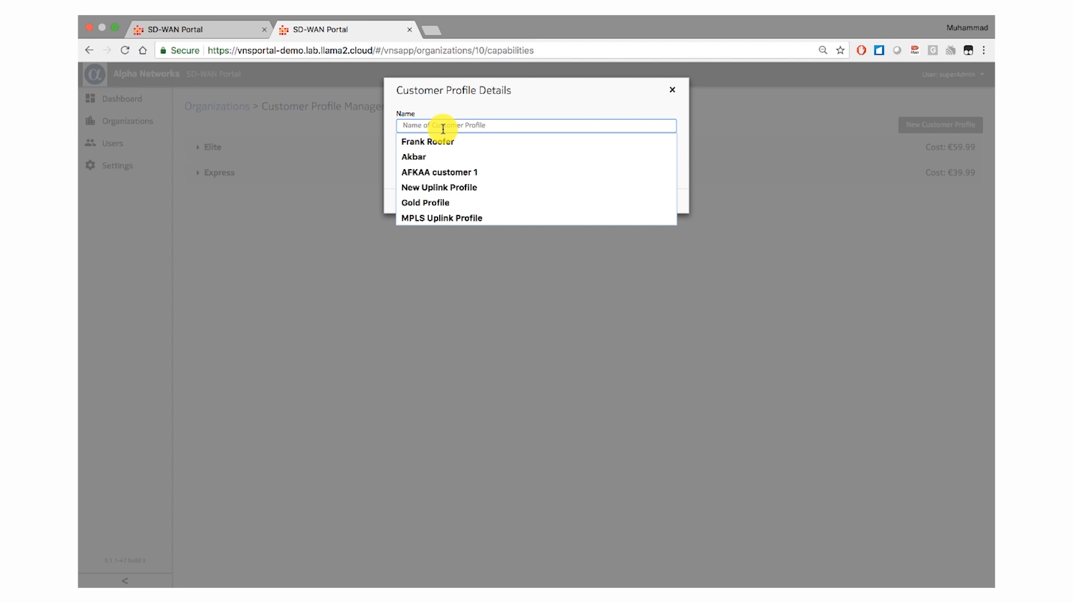
{"action": "type", "text": "Express Lite"}
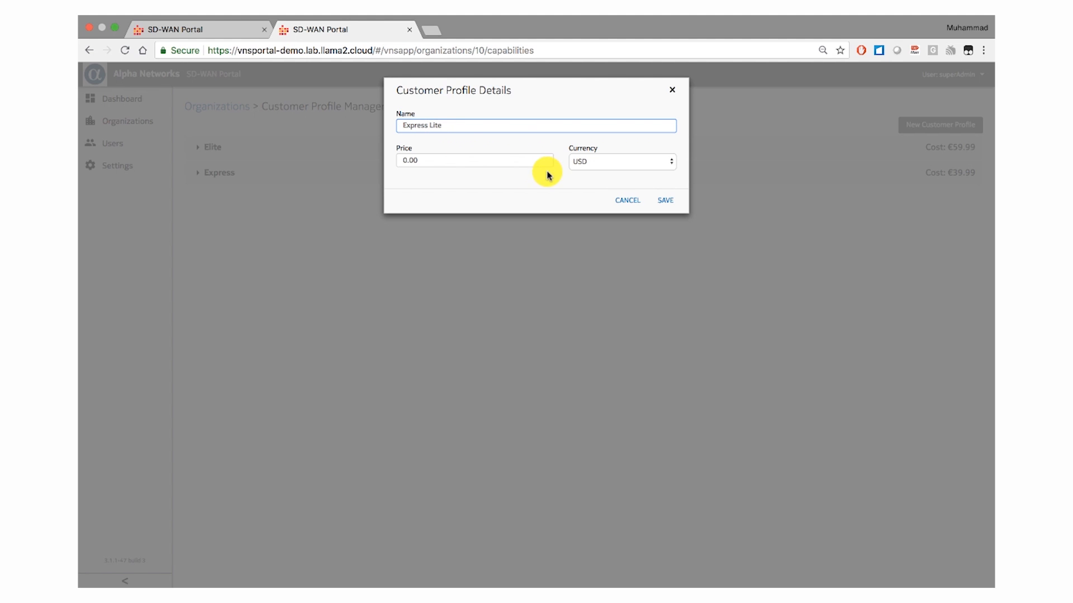
{"action": "left_click", "coordinate": [498, 160]}
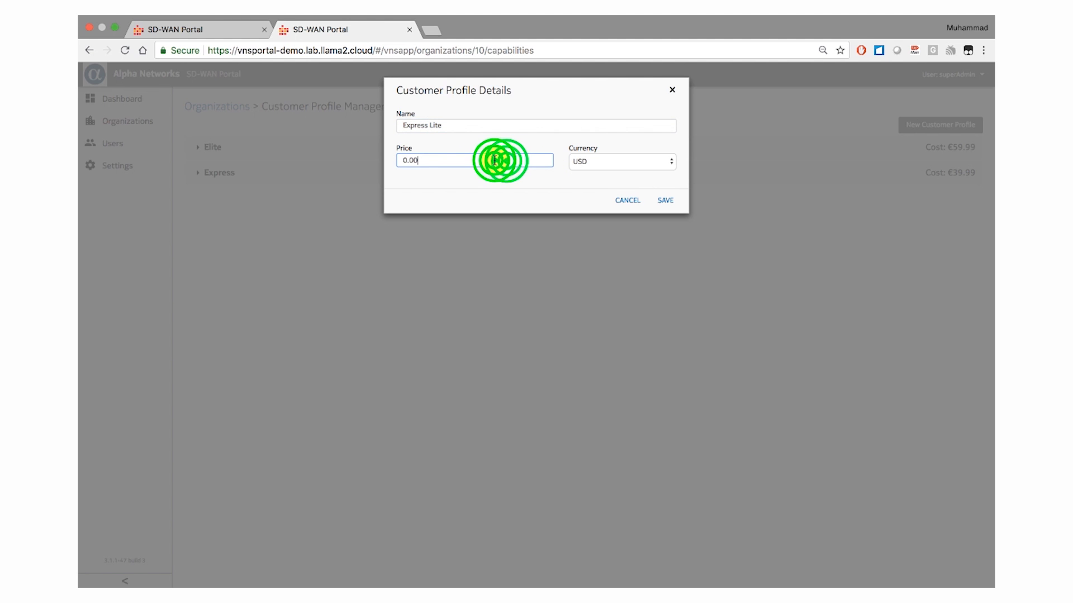
{"action": "type", "text": "1"}
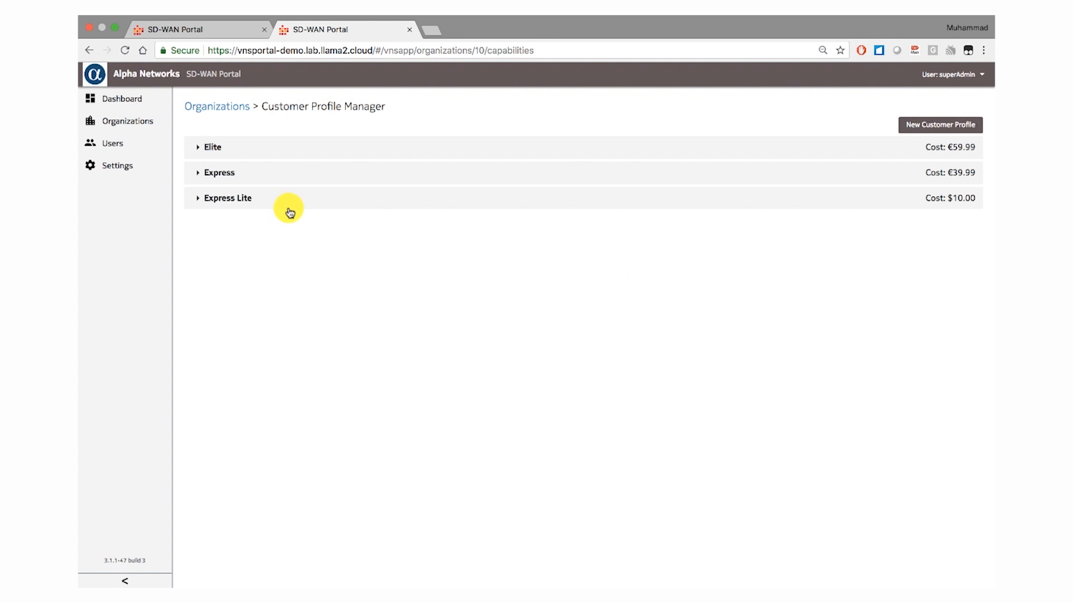
{"action": "left_click", "coordinate": [290, 201]}
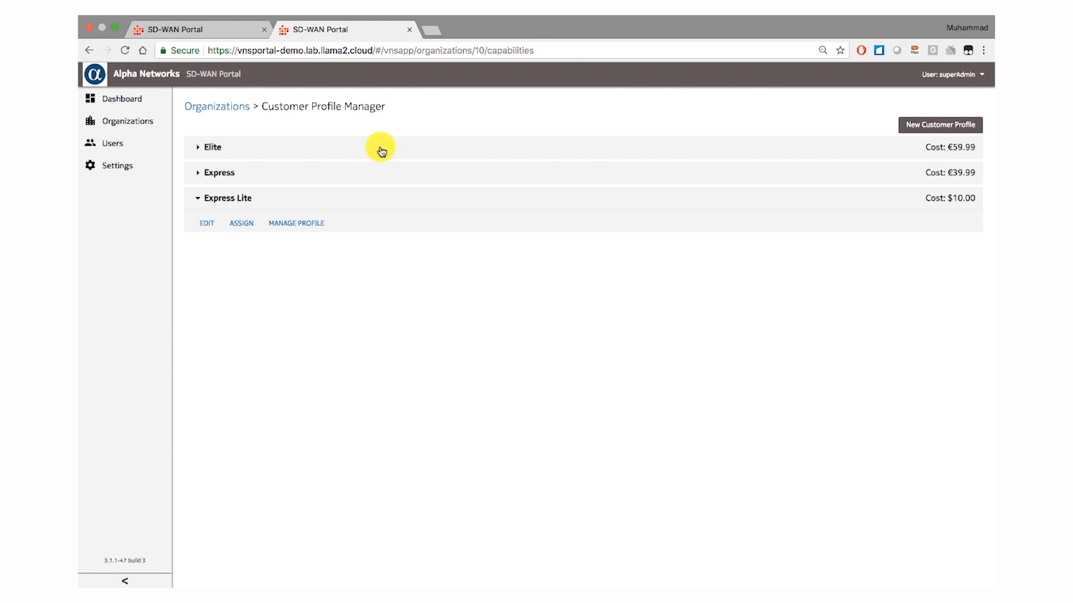
- Review the organizations' Application SLA Profiles and Application Preference Profiles, and return to the organization list
{"action": "left_click", "coordinate": [235, 108]}
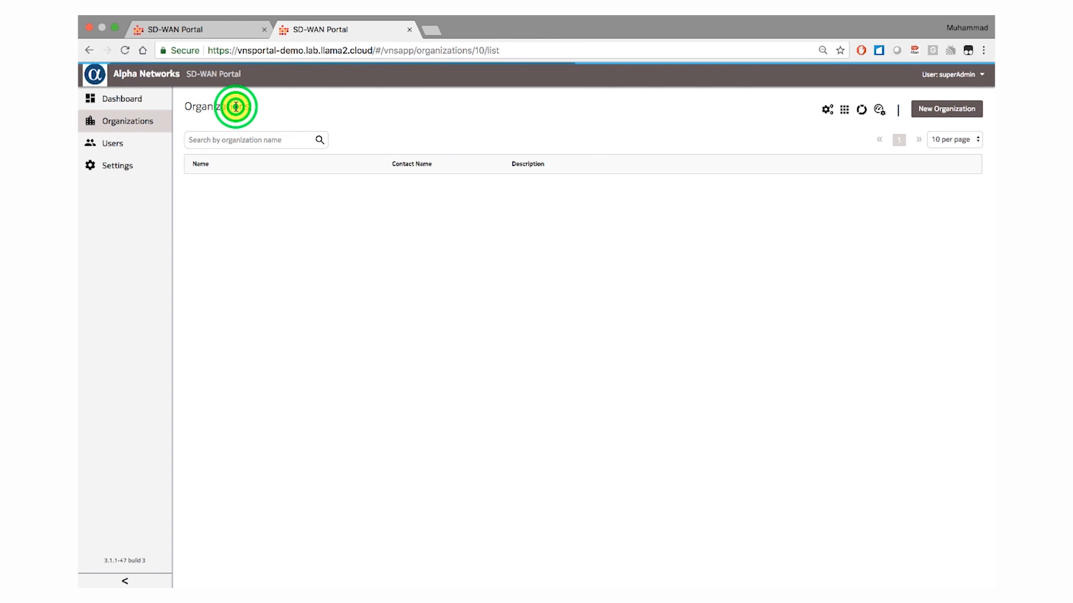
{"action": "left_click", "coordinate": [862, 111]}
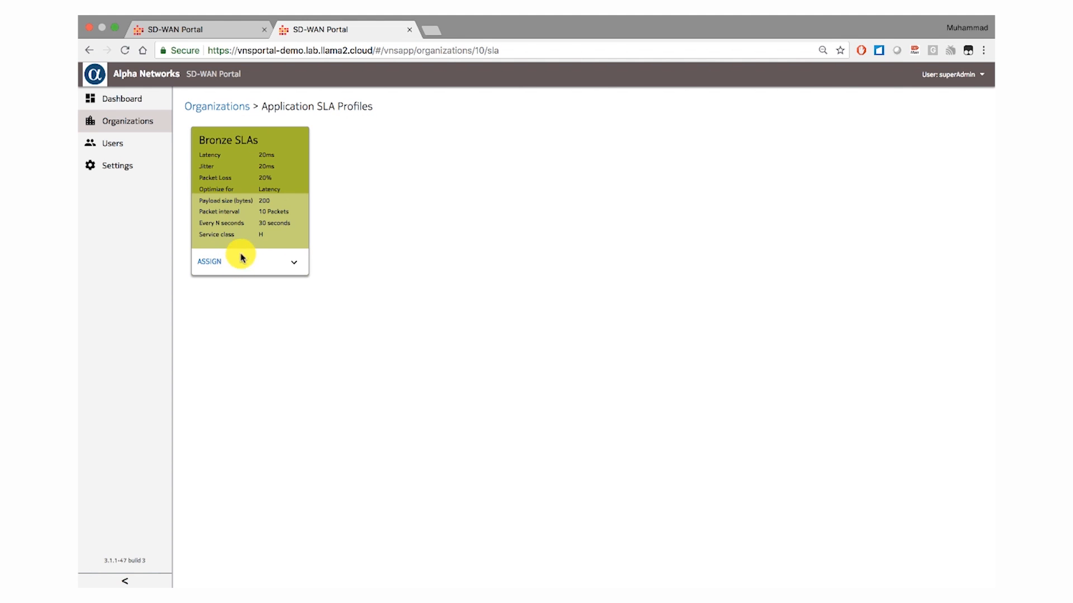
{"action": "left_click", "coordinate": [226, 111]}
{"action": "left_click", "coordinate": [879, 108]}
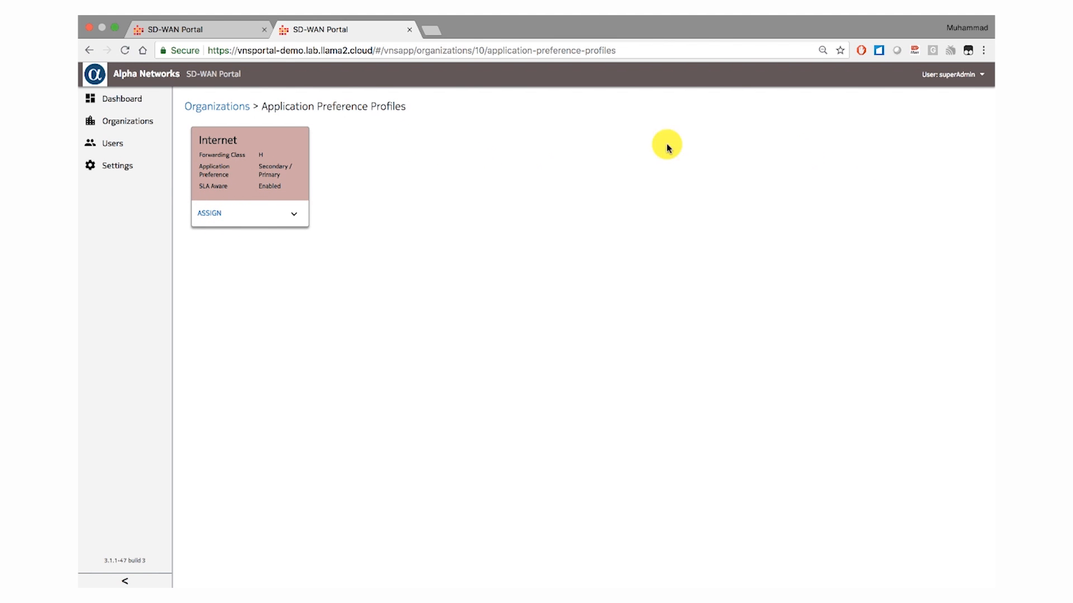
{"action": "left_click", "coordinate": [216, 111]}
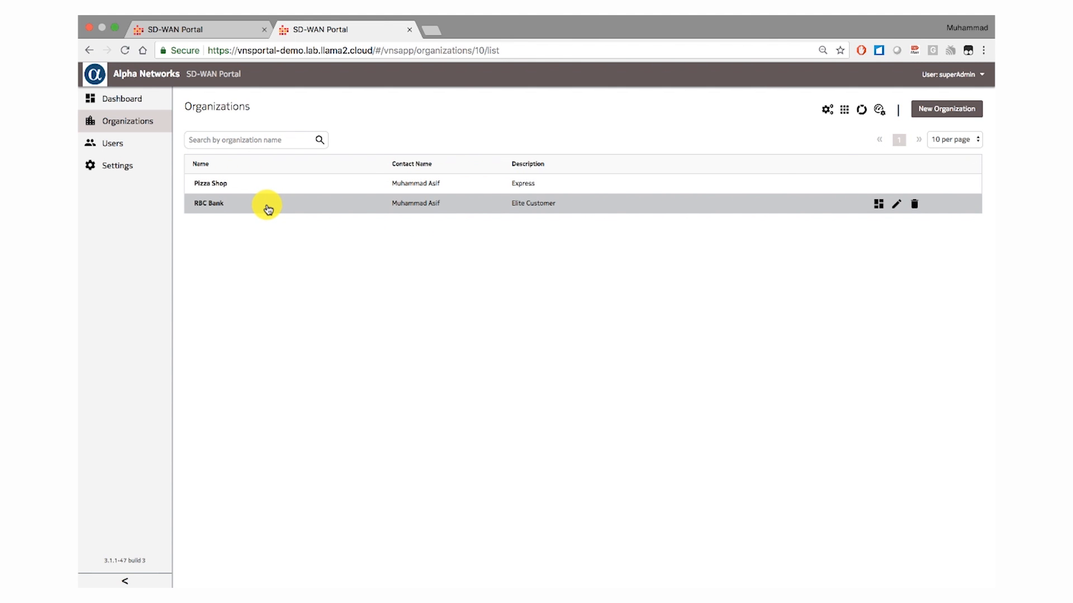
- Review the RBC Bank organization's dashboard, including its branch map, network summary, traffic visualization and application discovery
{"action": "left_click", "coordinate": [268, 208]}
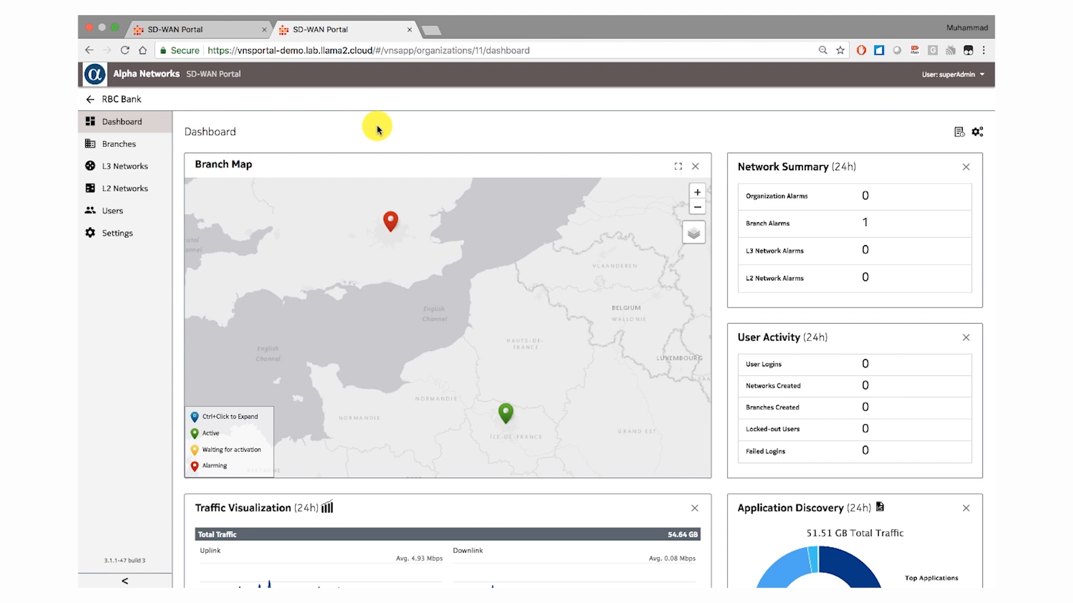
{"action": "scroll", "coordinate": [377, 129], "scroll_direction": "down", "scroll_amount": 1}
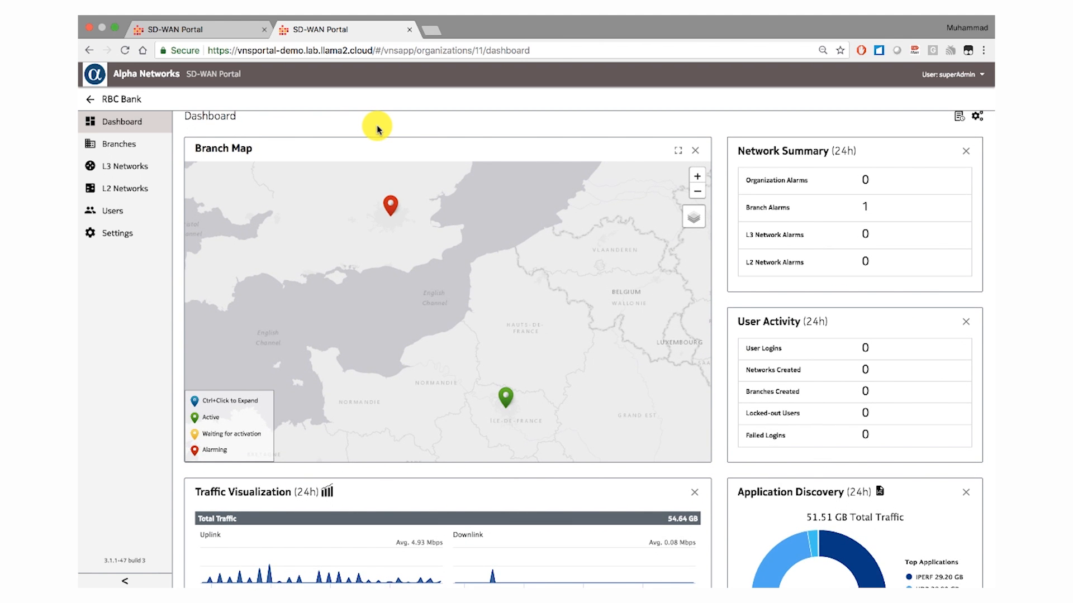
{"action": "scroll", "coordinate": [377, 129], "scroll_direction": "down", "scroll_amount": 1}
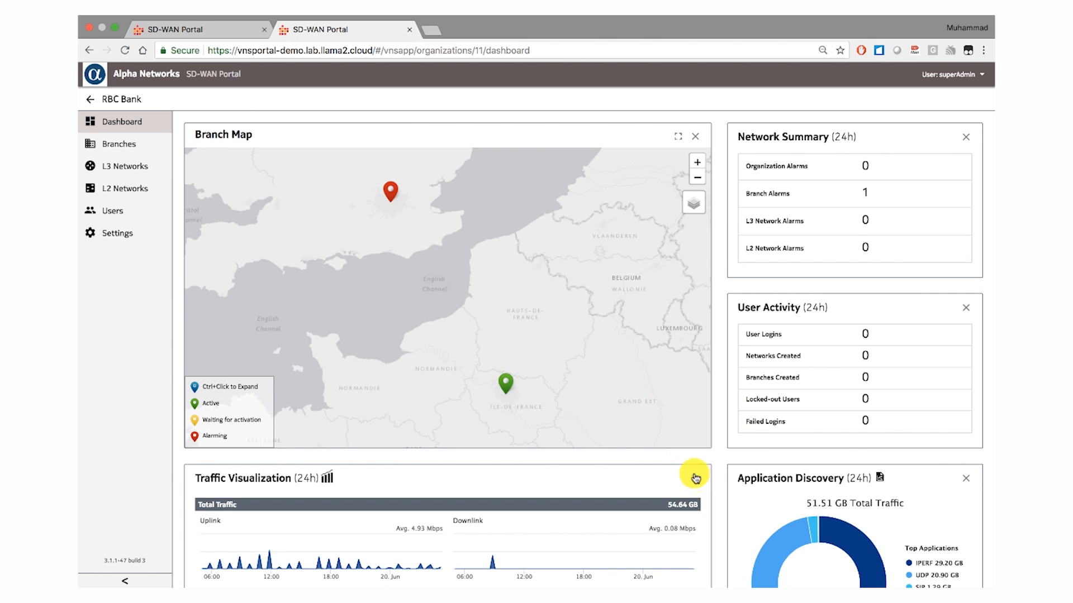
{"action": "scroll", "coordinate": [713, 462], "scroll_direction": "down", "scroll_amount": 5}
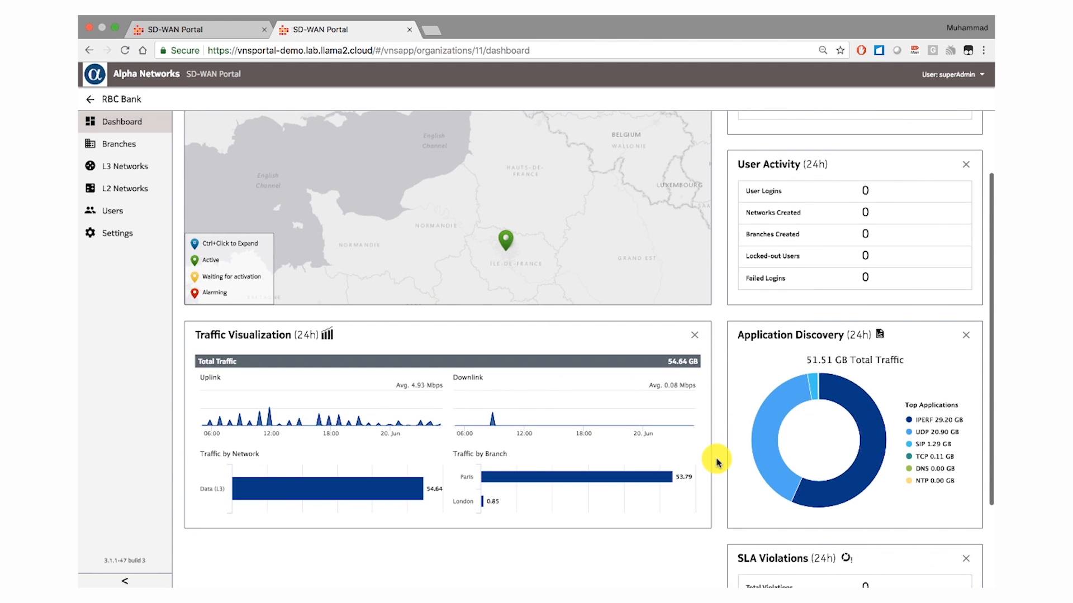
{"action": "scroll", "coordinate": [703, 554], "scroll_direction": "up", "scroll_amount": 1}
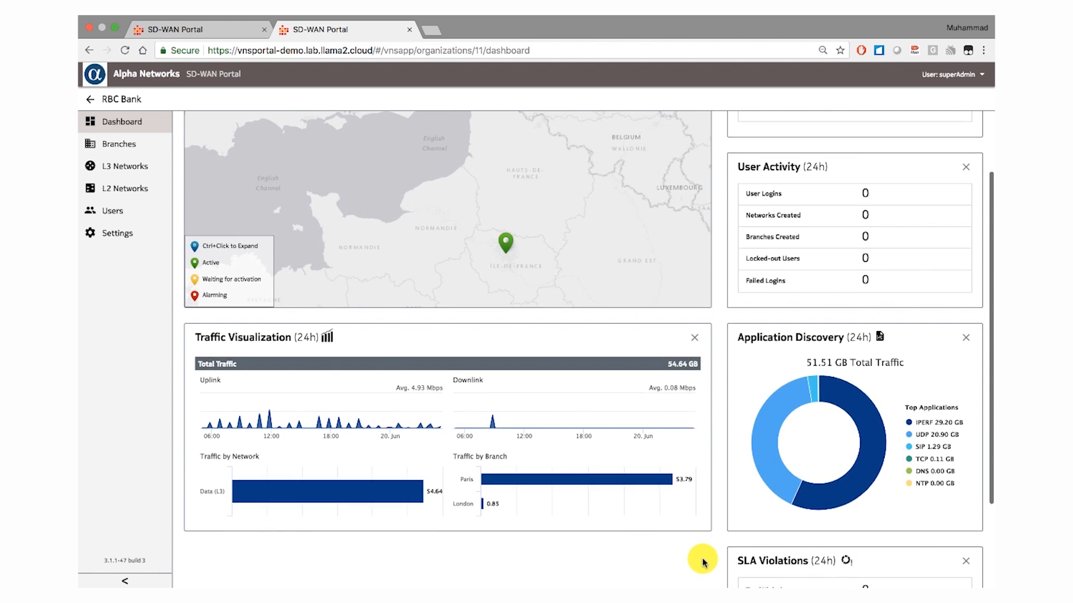
{"action": "scroll", "coordinate": [702, 561], "scroll_direction": "up", "scroll_amount": 2}
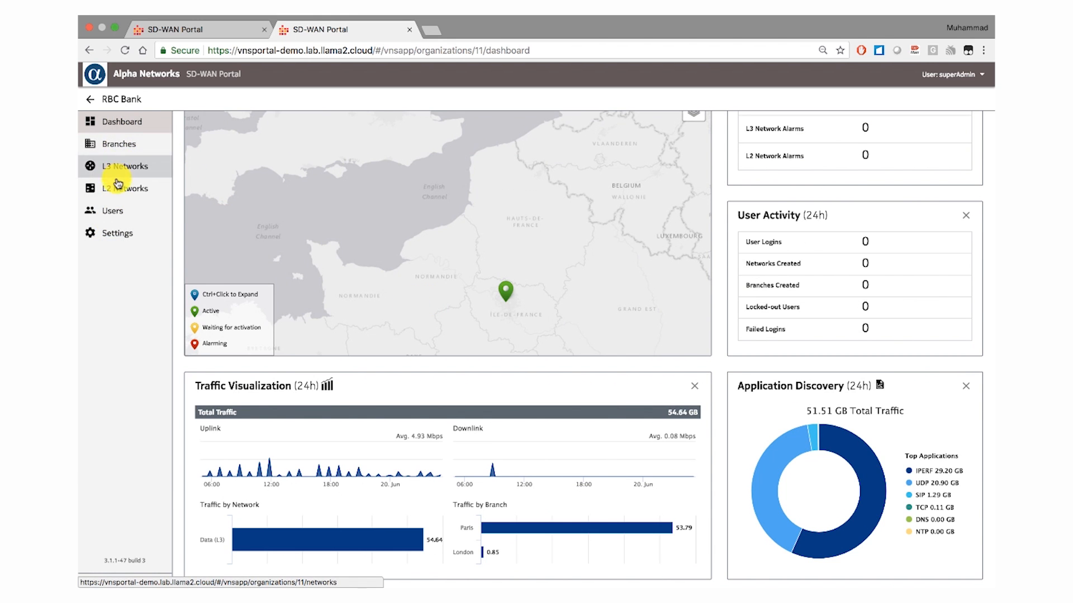
- Open the Traffic Detail Report for RBC Bank's London branch, examine it, and return to the branch list
{"action": "left_click", "coordinate": [121, 146]}
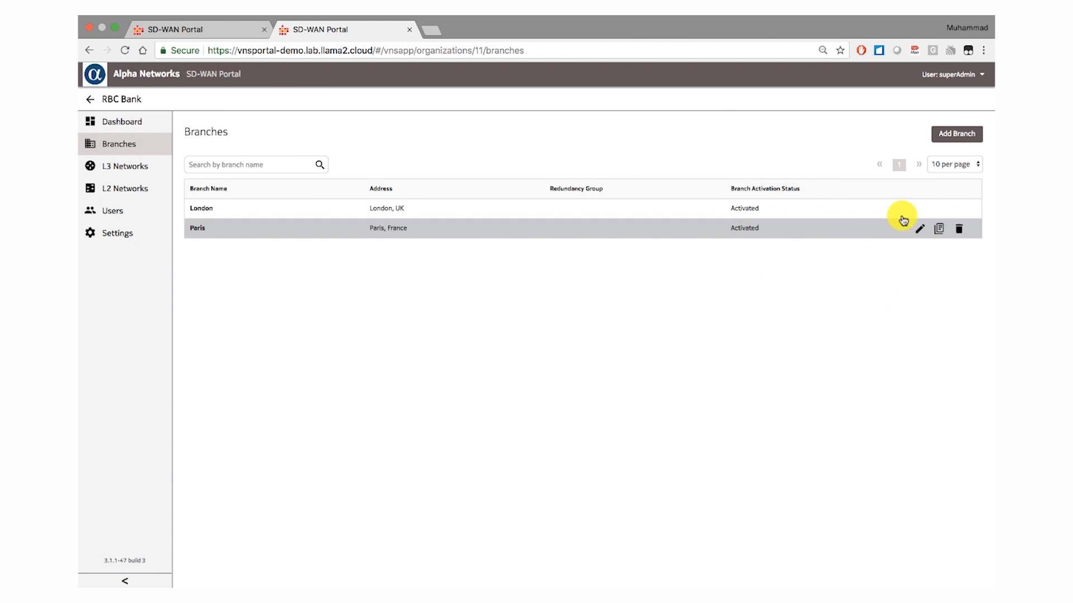
{"action": "left_click", "coordinate": [940, 214]}
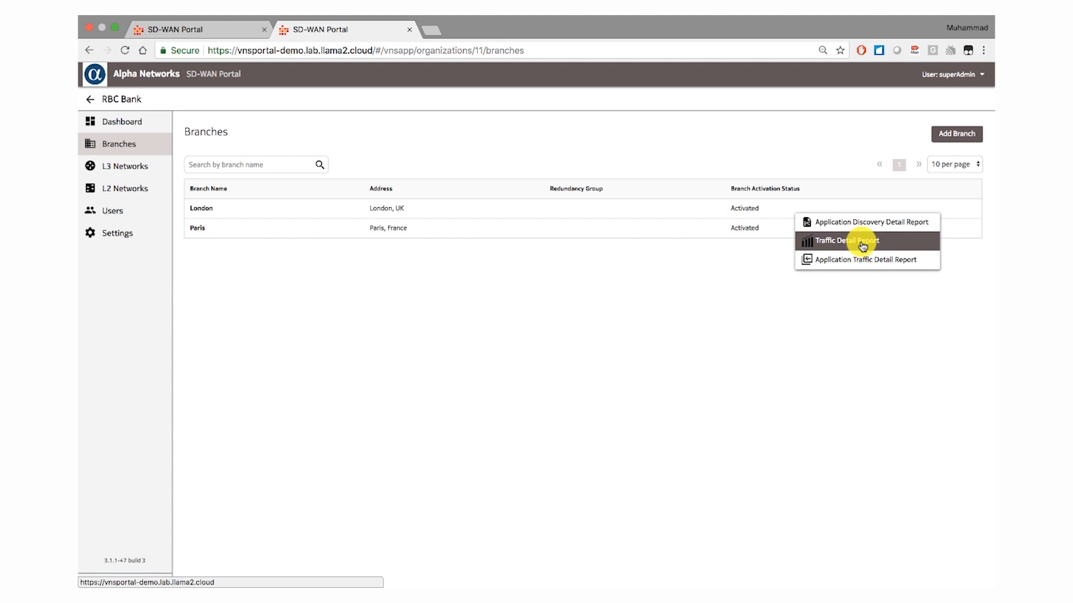
{"action": "left_click", "coordinate": [846, 245]}
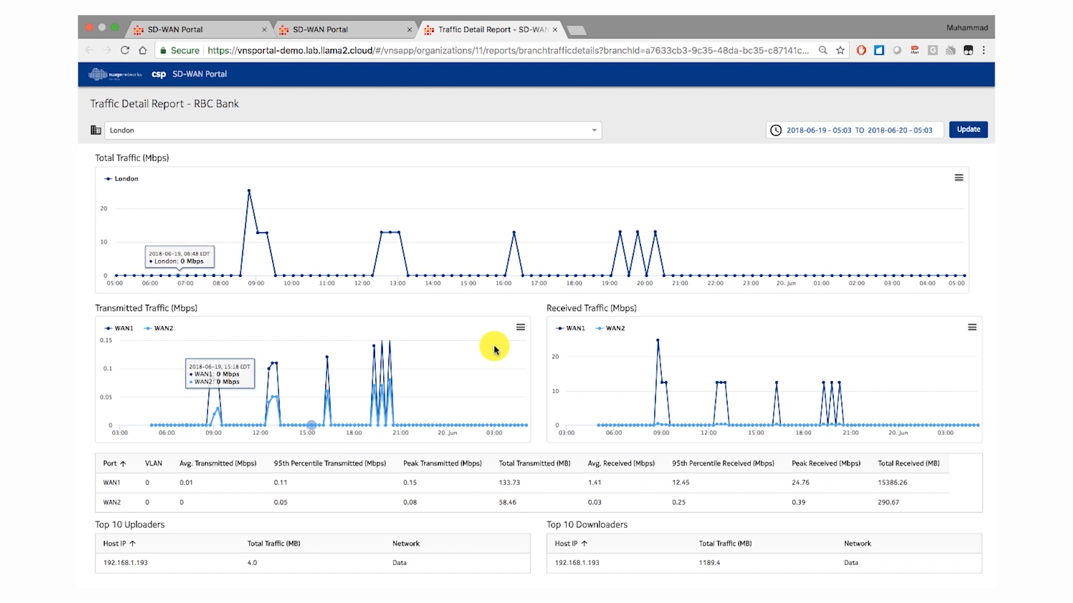
{"action": "left_click", "coordinate": [337, 31]}
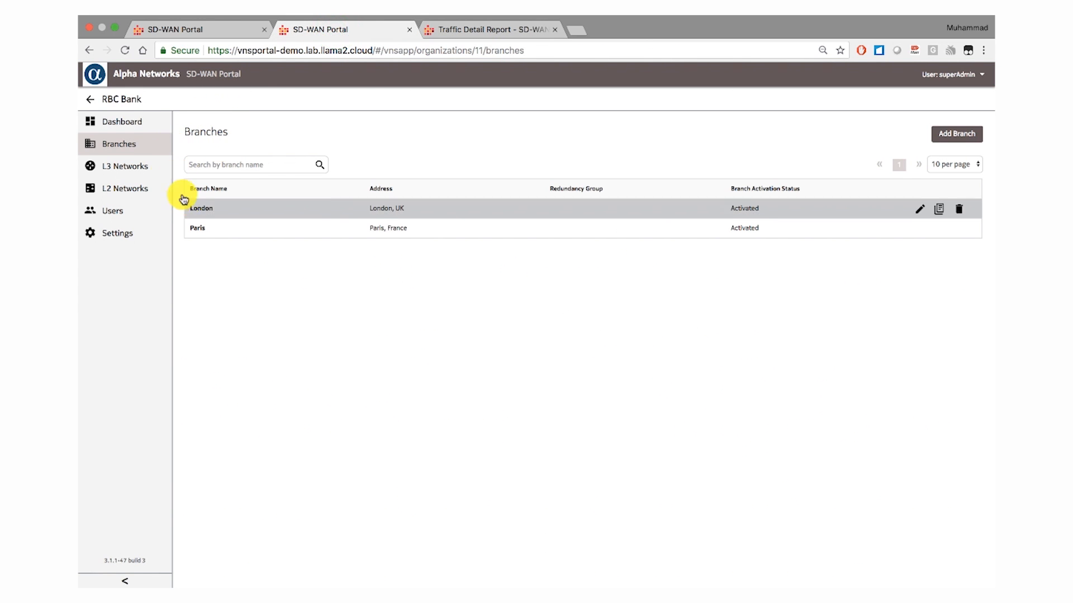
- Leave RBC Bank, review the Pizza Shop organization's dashboard, and return to the organization list
{"action": "left_click", "coordinate": [89, 100]}
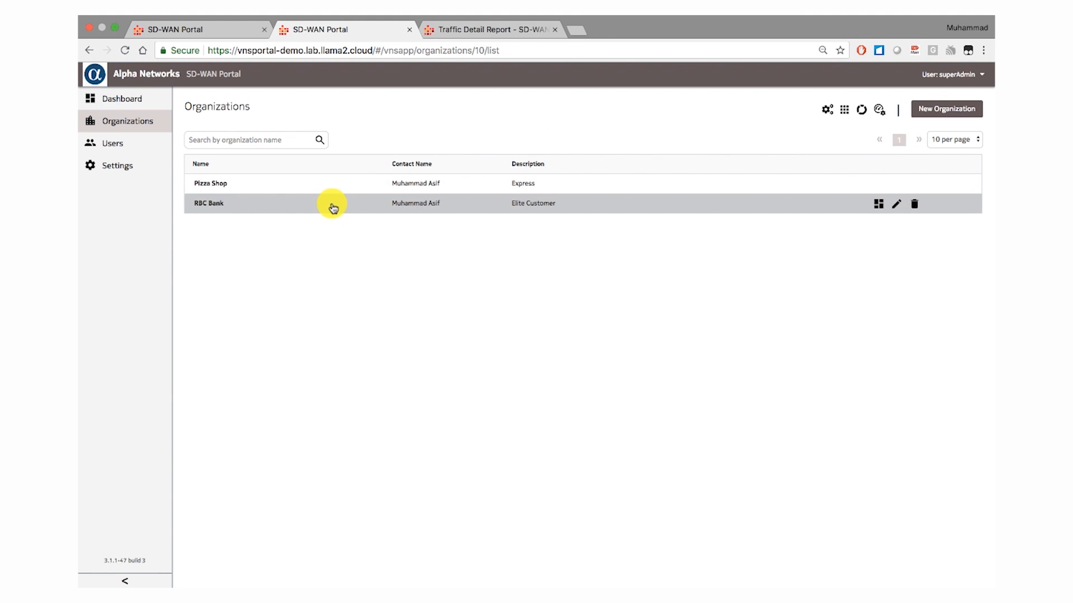
{"action": "left_click", "coordinate": [347, 188]}
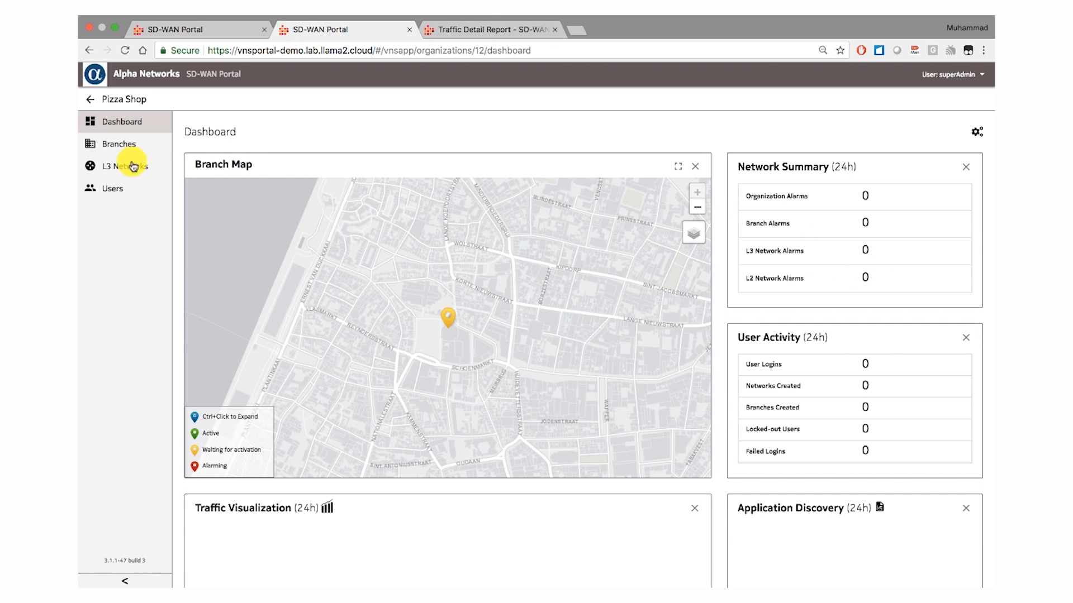
{"action": "left_click", "coordinate": [89, 99]}
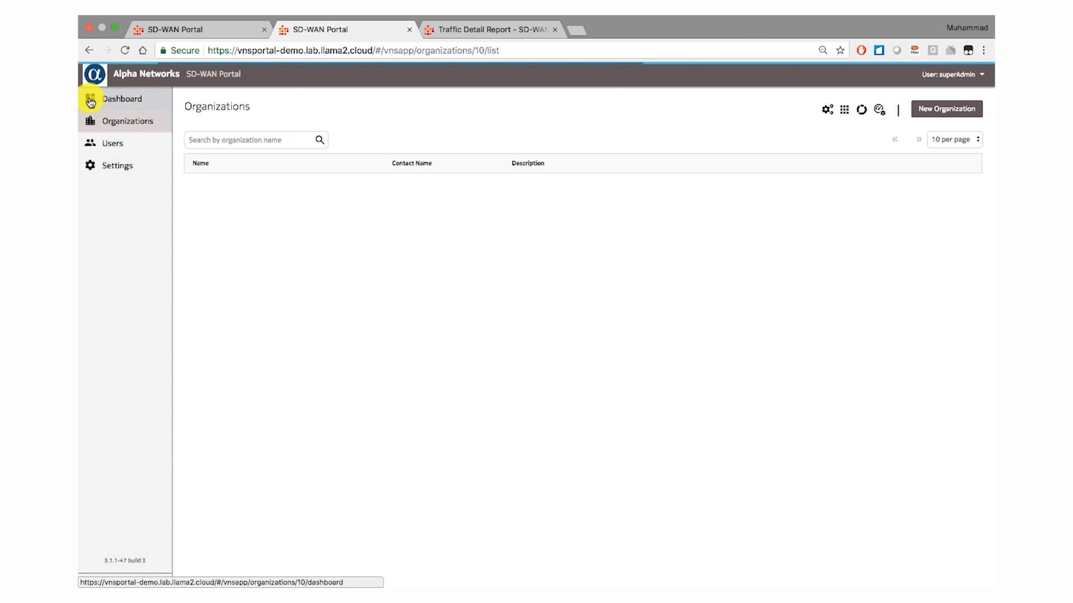